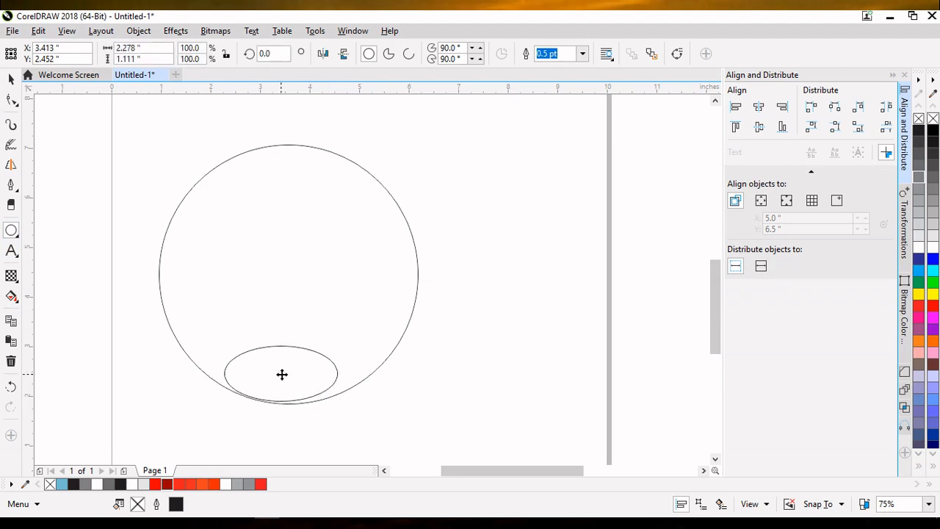
Step: Select the small ellipse inside the bottom of the large circle and nudge it slightly upward
{"action": "left_click_drag", "start_coordinate": [281, 374], "coordinate": [286, 363]}
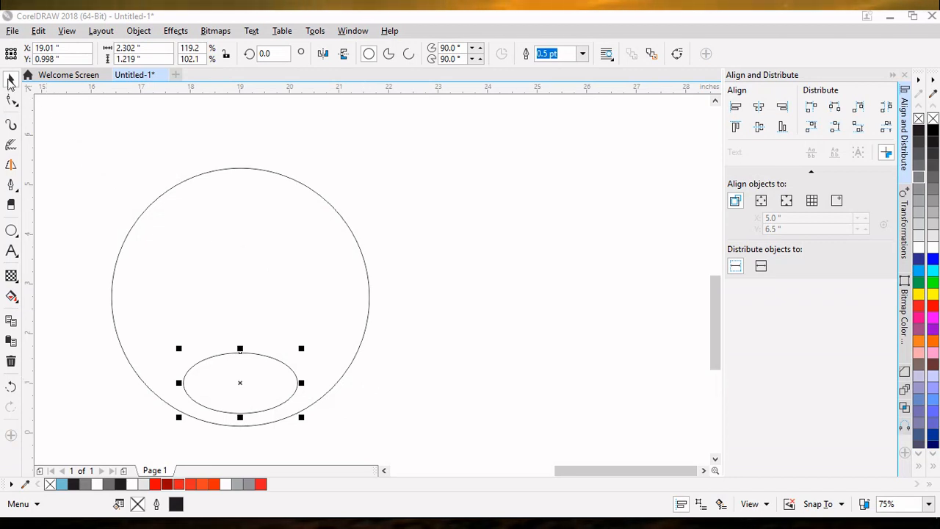
{"action": "left_click", "coordinate": [240, 381]}
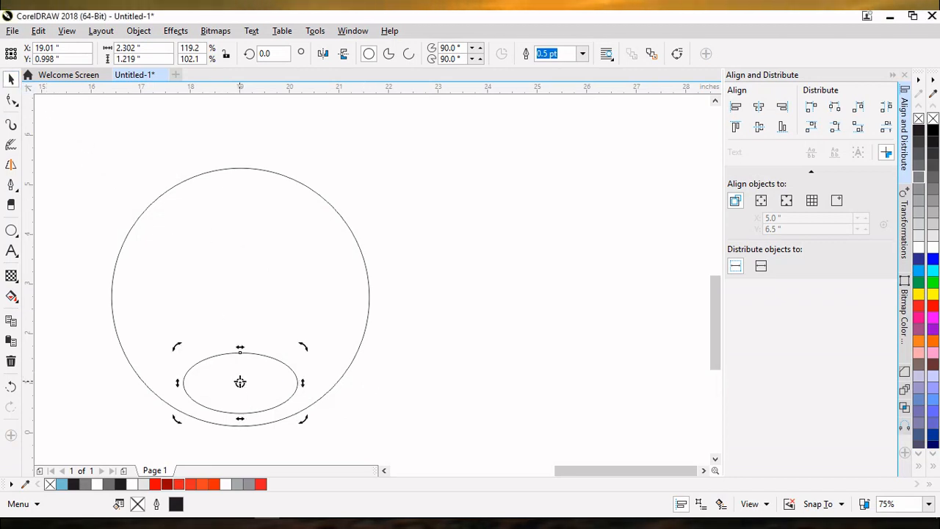
{"action": "left_click", "coordinate": [359, 356]}
{"action": "left_click", "coordinate": [271, 358]}
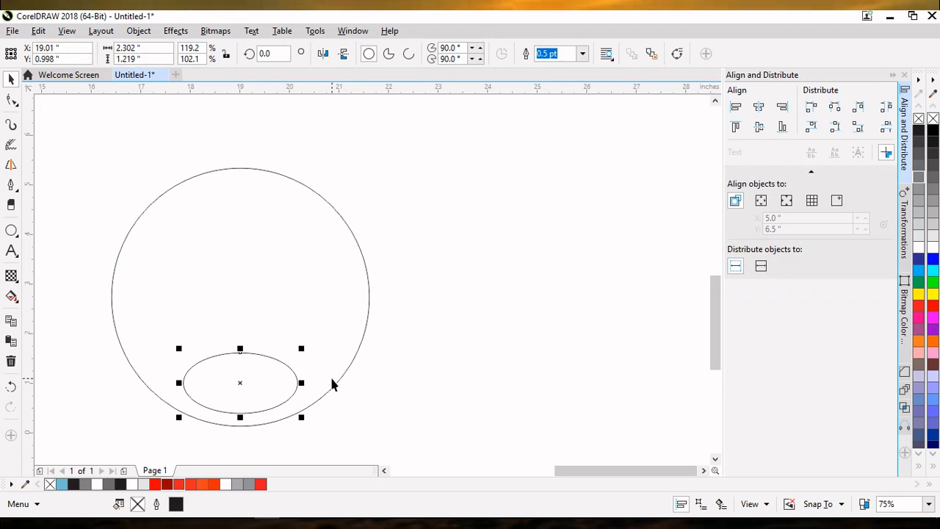
{"action": "key", "text": "Up"}
{"action": "key", "text": "Up"}
{"action": "key", "text": "Up"}
{"action": "key", "text": "Up"}
{"action": "key", "text": "Up"}
{"action": "key", "text": "Up"}
{"action": "key", "text": "Up"}
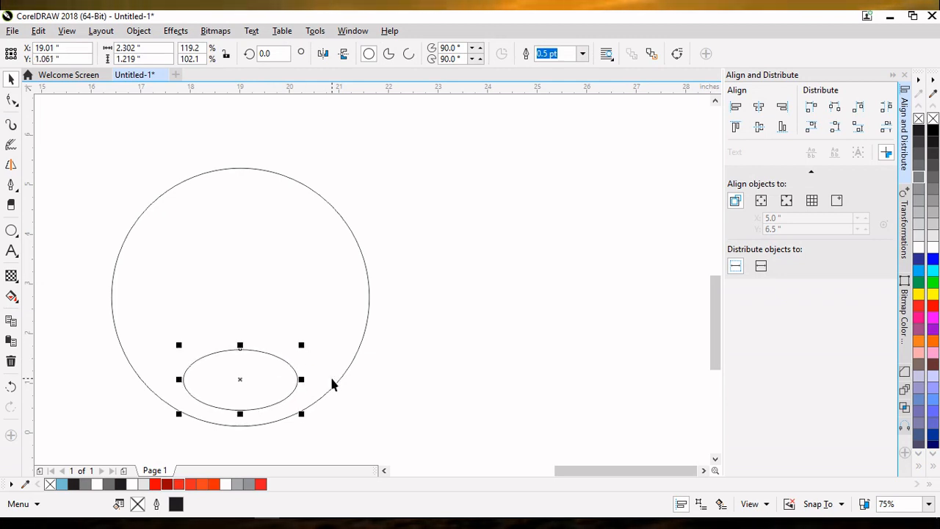
{"action": "key", "text": "Down"}
{"action": "key", "text": "Down"}
{"action": "key", "text": "Down"}
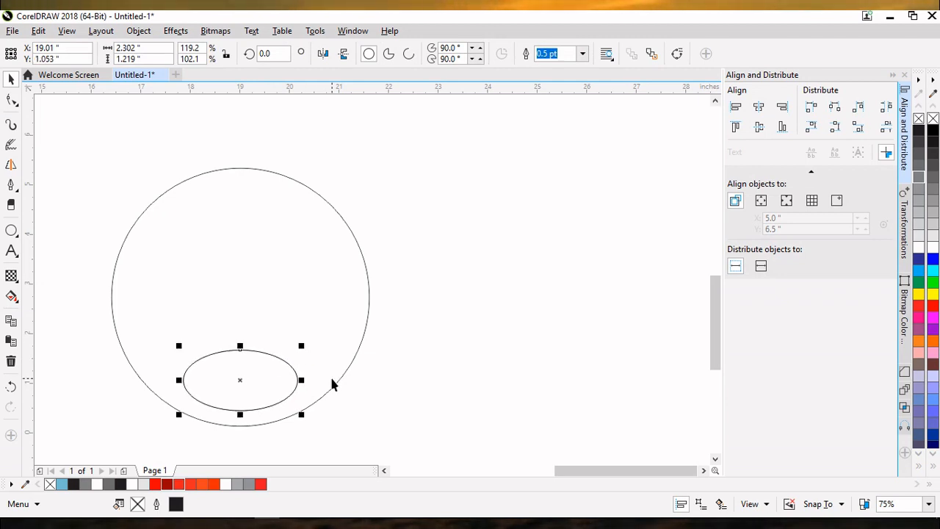
Step: Duplicate the small ellipse and nudge the copy up and slightly right, leaving a thin crescent between the two
{"action": "key", "text": "Up"}
{"action": "key", "text": "Up"}
{"action": "key", "text": "Up"}
{"action": "key", "text": "Up"}
{"action": "key", "text": "Up"}
{"action": "key", "text": "Up"}
{"action": "key", "text": "Up"}
{"action": "key", "text": "Up"}
{"action": "key", "text": "Up"}
{"action": "key", "text": "Up"}
{"action": "key", "text": "Up"}
{"action": "key", "text": "Up"}
{"action": "key", "text": "Up"}
{"action": "key", "text": "Up"}
{"action": "key", "text": "Up"}
{"action": "key", "text": "Up"}
{"action": "key", "text": "Up"}
{"action": "key", "text": "Up"}
{"action": "key", "text": "Up"}
{"action": "key", "text": "Up"}
{"action": "key", "text": "Up"}
{"action": "key", "text": "Up"}
{"action": "key", "text": "Up"}
{"action": "key", "text": "Up"}
{"action": "key", "text": "Up"}
{"action": "key", "text": "Up"}
{"action": "key", "text": "Up"}
{"action": "key", "text": "Up"}
{"action": "key", "text": "Up"}
{"action": "key", "text": "Up"}
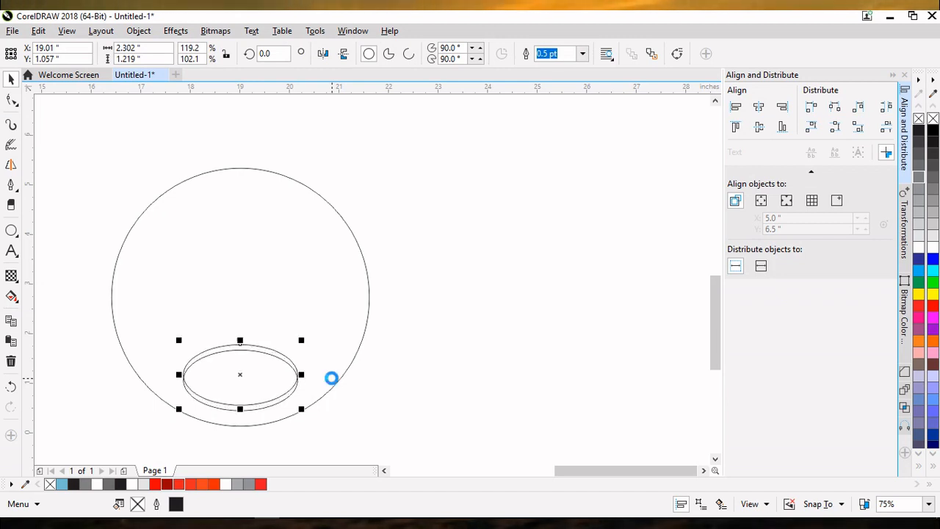
{"action": "key", "text": "Up"}
{"action": "key", "text": "Up"}
{"action": "key", "text": "Up"}
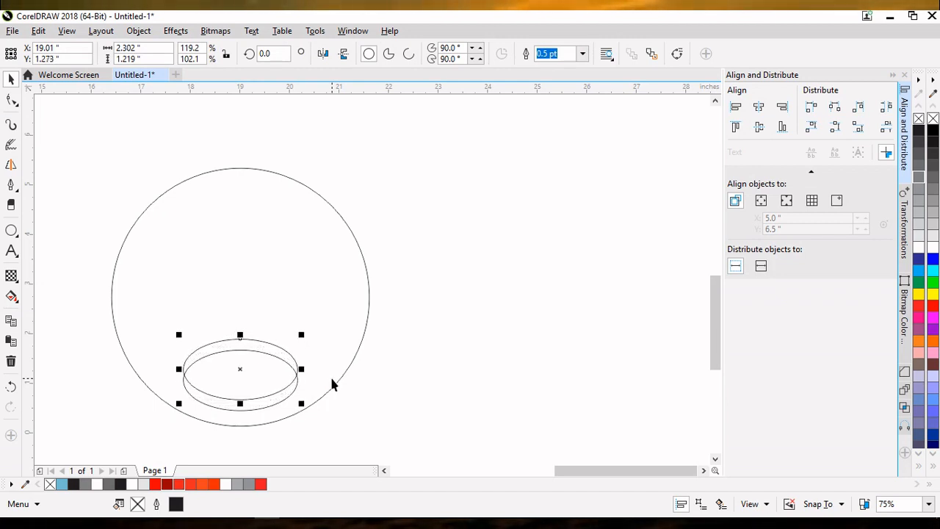
{"action": "key", "text": "Right"}
{"action": "key", "text": "Right"}
{"action": "key", "text": "Right"}
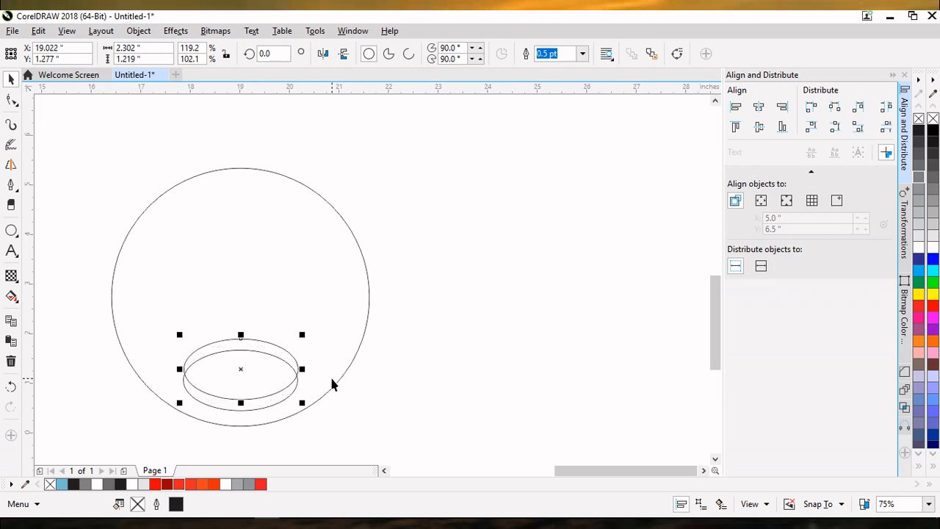
{"action": "key", "text": "Up"}
{"action": "key", "text": "Up"}
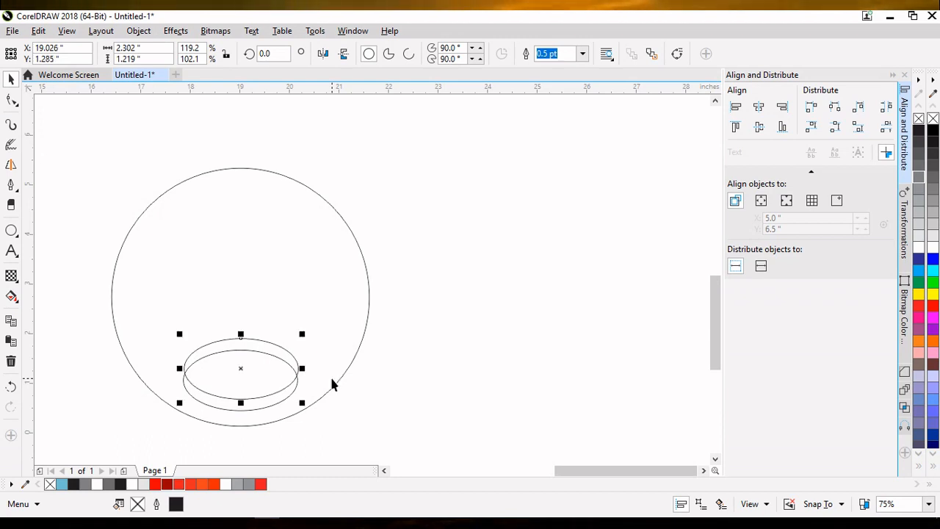
Step: Use Smart Fill to fill the crescent between the two overlapping ellipses
{"action": "left_click", "coordinate": [18, 300]}
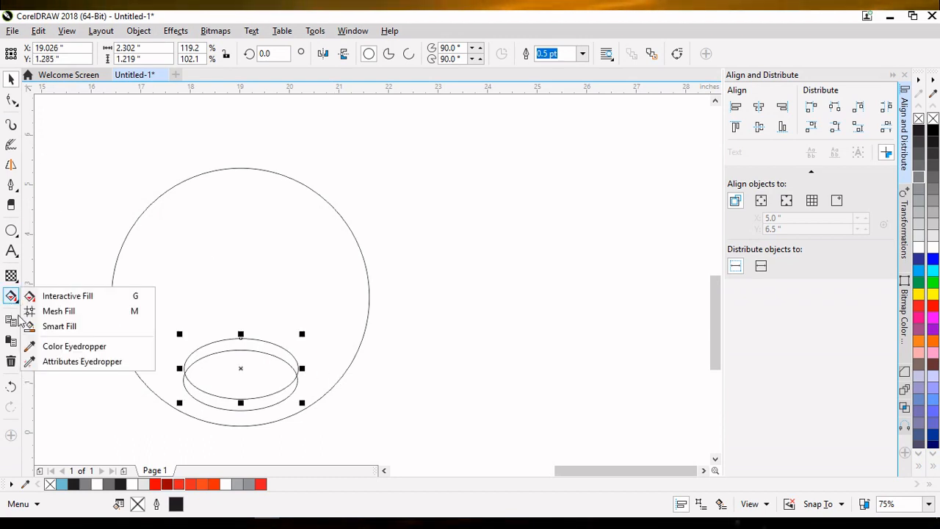
{"action": "left_click", "coordinate": [53, 324]}
{"action": "left_click", "coordinate": [18, 300]}
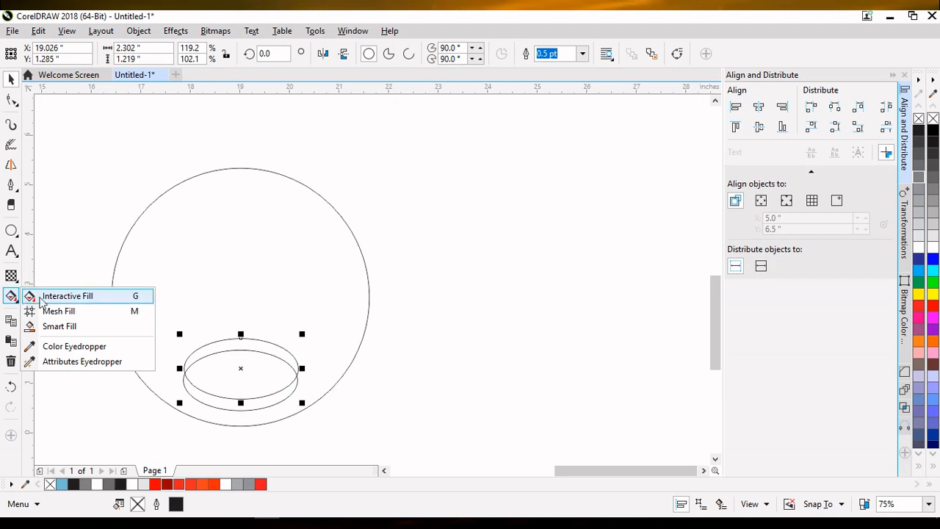
{"action": "left_click", "coordinate": [59, 327]}
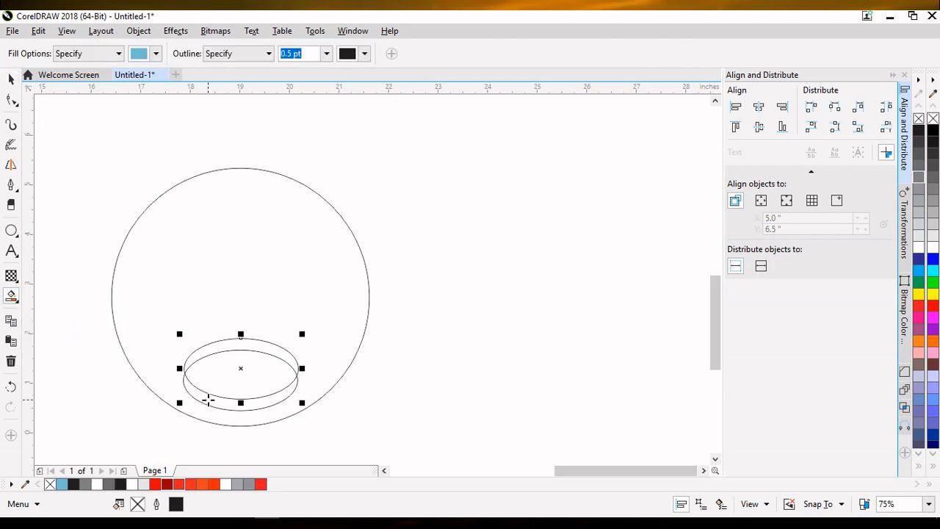
{"action": "left_click", "coordinate": [208, 399]}
Step: Select the filled crescent and apply a linear fountain fill across it with the Interactive Fill tool
{"action": "left_click", "coordinate": [10, 79]}
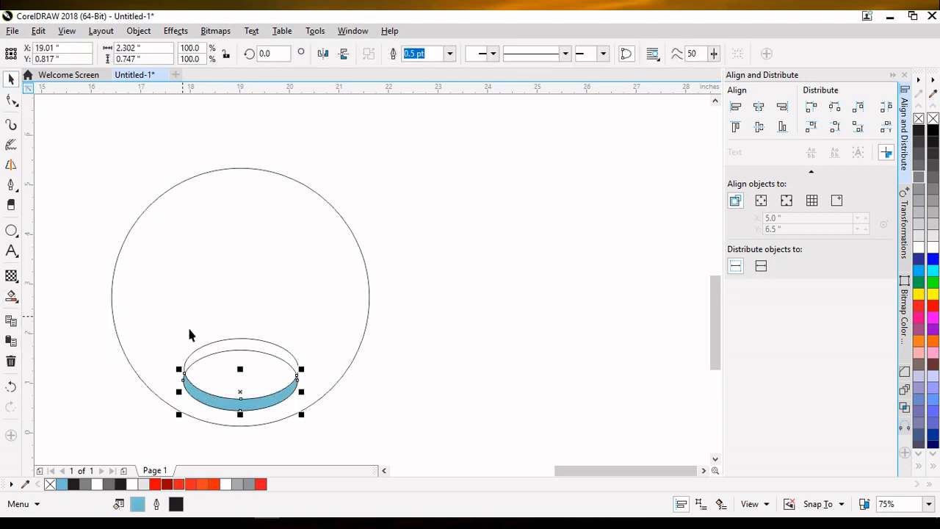
{"action": "left_click", "coordinate": [208, 345]}
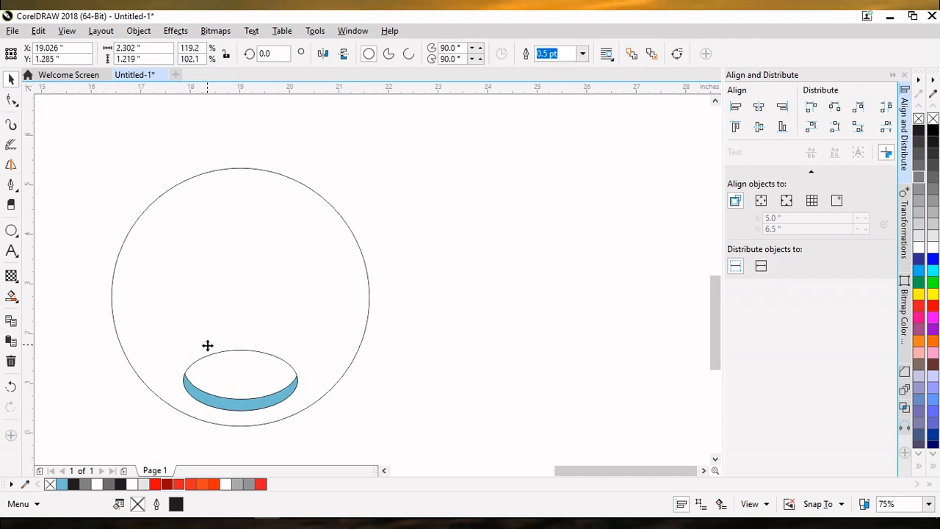
{"action": "left_click", "coordinate": [215, 403]}
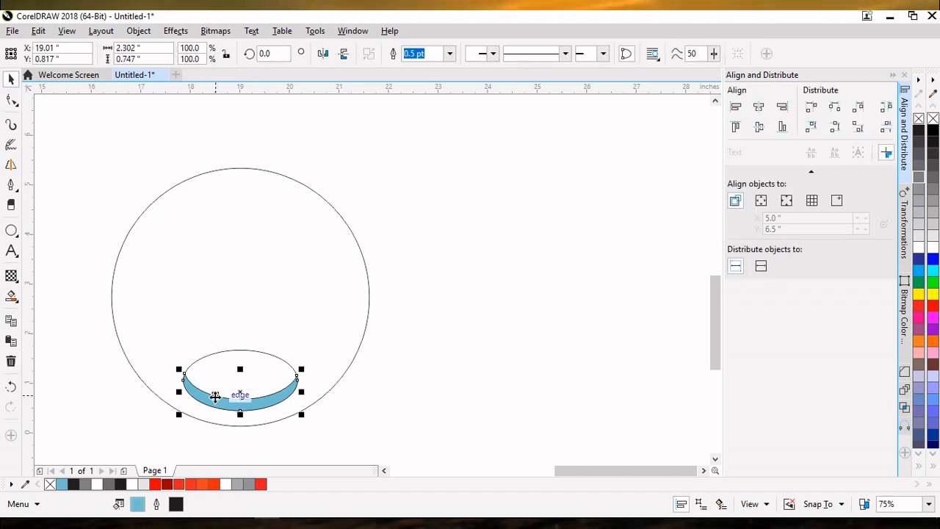
{"action": "left_click", "coordinate": [11, 296]}
{"action": "left_click", "coordinate": [92, 297]}
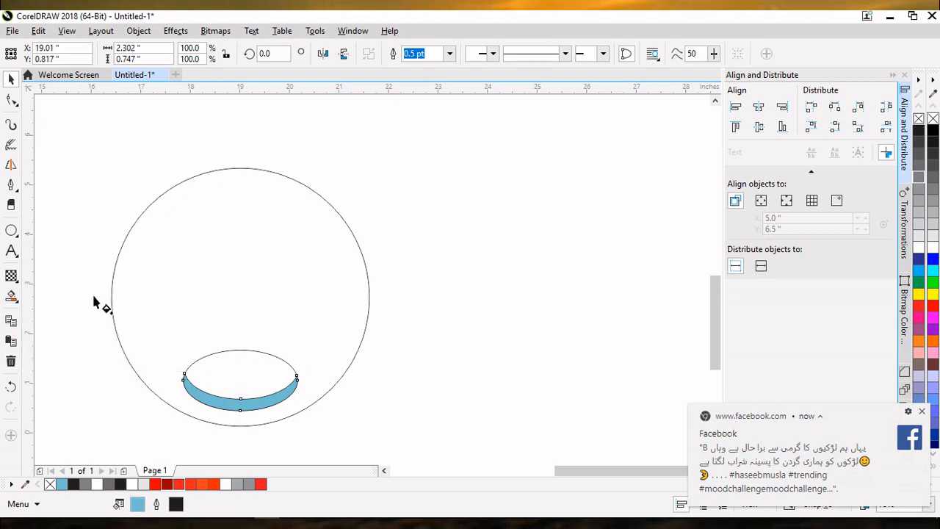
{"action": "left_click_drag", "start_coordinate": [183, 381], "coordinate": [296, 383]}
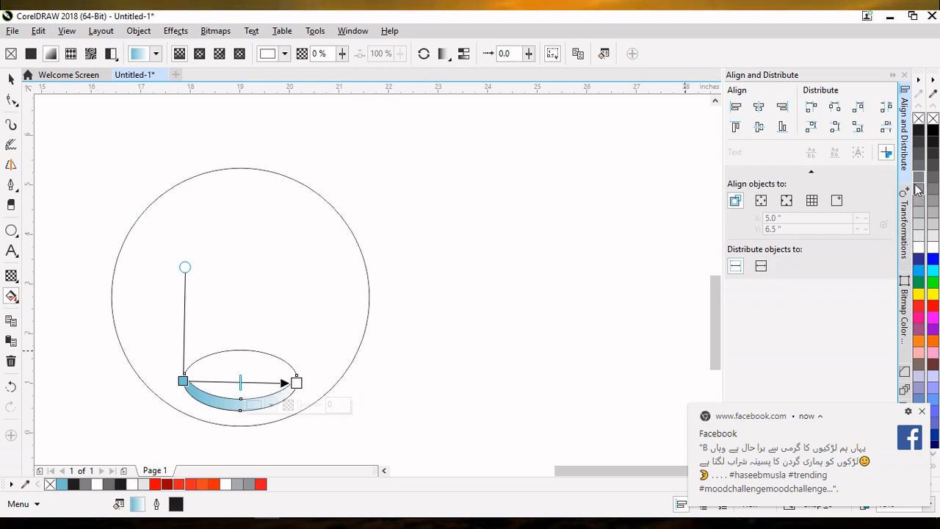
Step: Set both gradient end nodes to gray and add a white node in the middle of the gradient
{"action": "left_click_drag", "start_coordinate": [919, 190], "coordinate": [295, 381]}
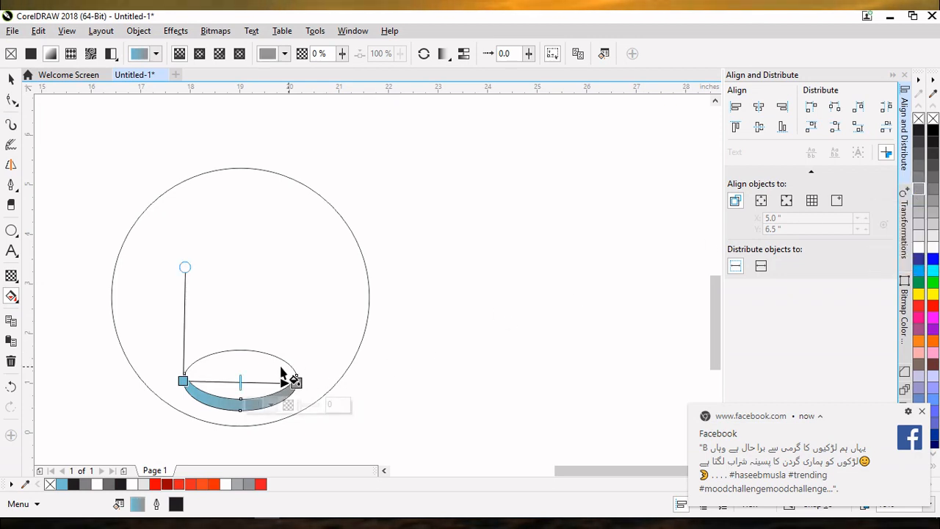
{"action": "left_click", "coordinate": [183, 381]}
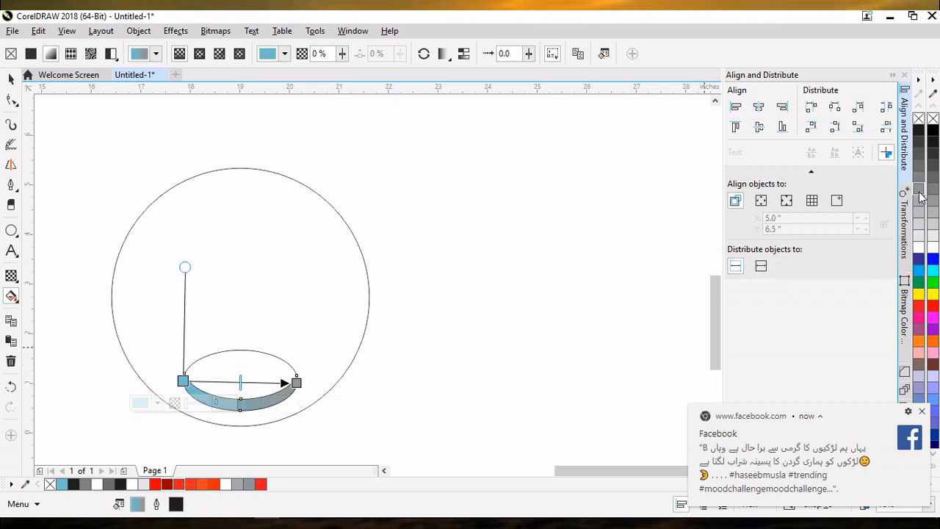
{"action": "left_click_drag", "start_coordinate": [922, 197], "coordinate": [183, 381]}
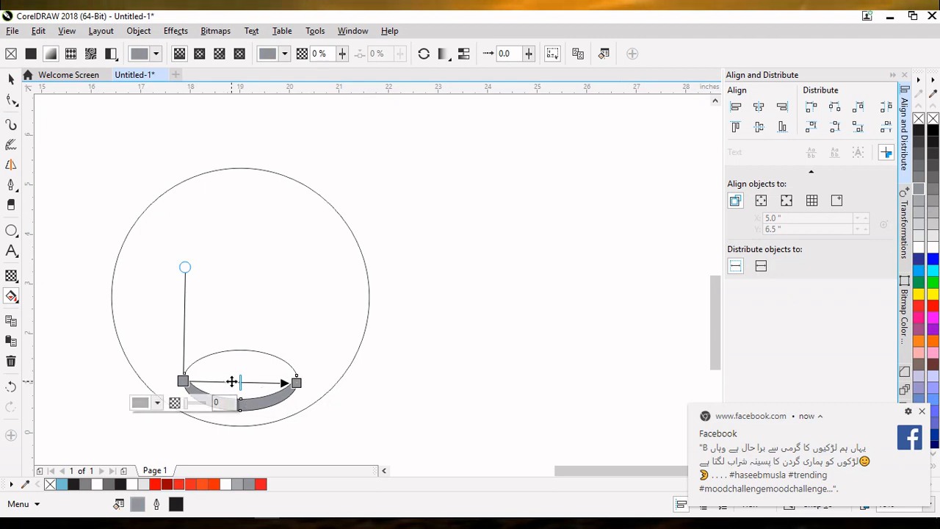
{"action": "double_click", "coordinate": [232, 381]}
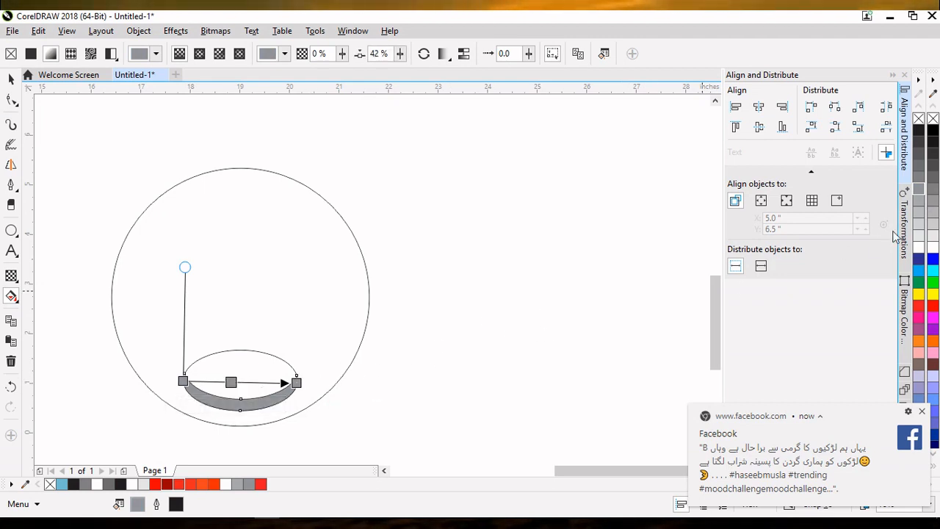
{"action": "left_click_drag", "start_coordinate": [920, 251], "coordinate": [240, 382]}
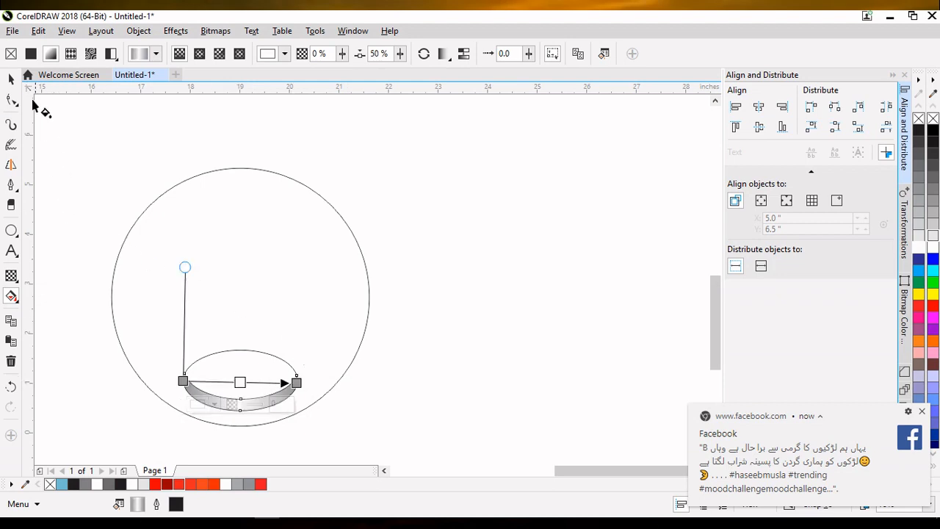
{"action": "left_click", "coordinate": [12, 79]}
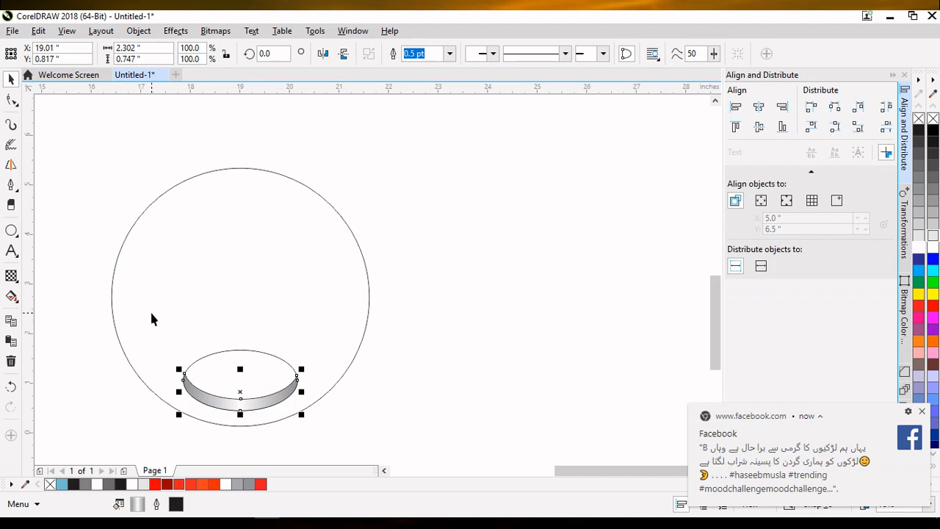
Step: Select the shaded hole shapes and copy and paste them in place
{"action": "left_click_drag", "start_coordinate": [151, 313], "coordinate": [332, 457]}
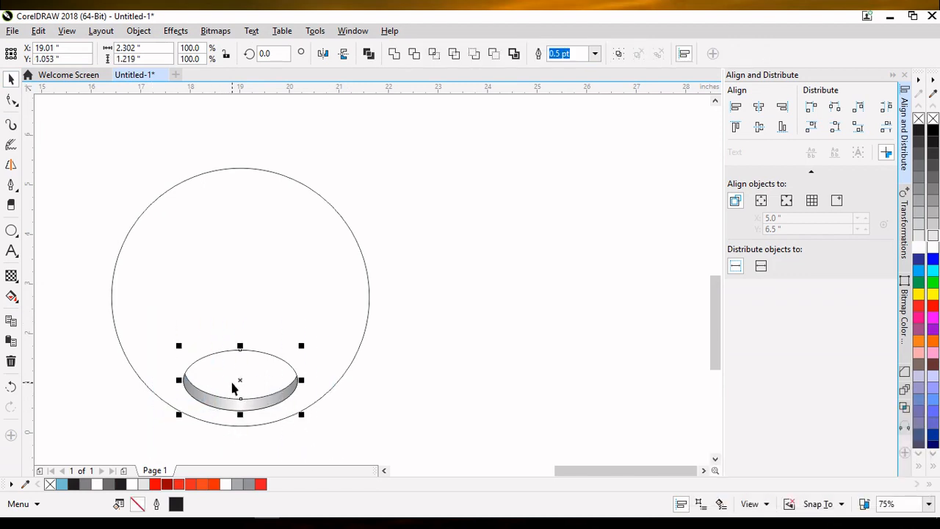
{"action": "left_click", "coordinate": [40, 33]}
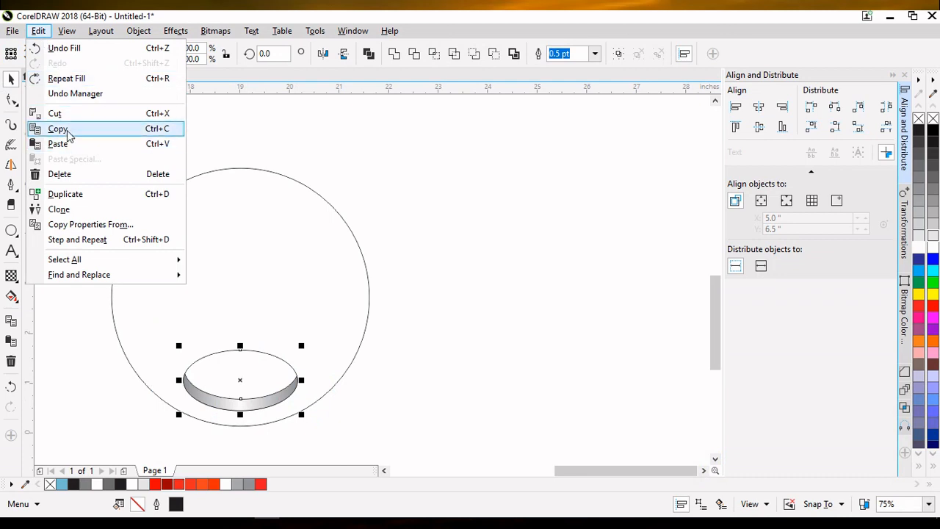
{"action": "left_click", "coordinate": [64, 129]}
{"action": "left_click", "coordinate": [38, 31]}
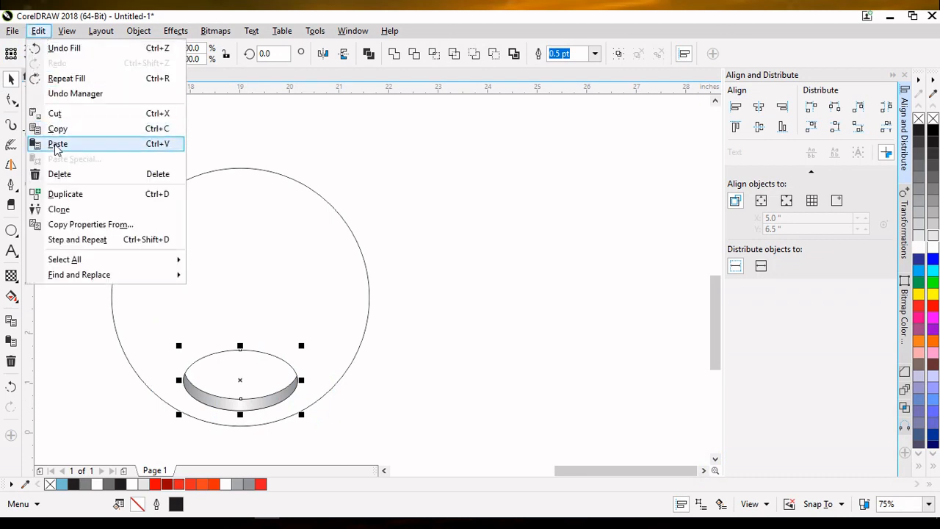
{"action": "left_click", "coordinate": [58, 142]}
Step: Move the pasted copy's rotation center to the circle's center and rotate it to 120 degrees
{"action": "left_click", "coordinate": [240, 377]}
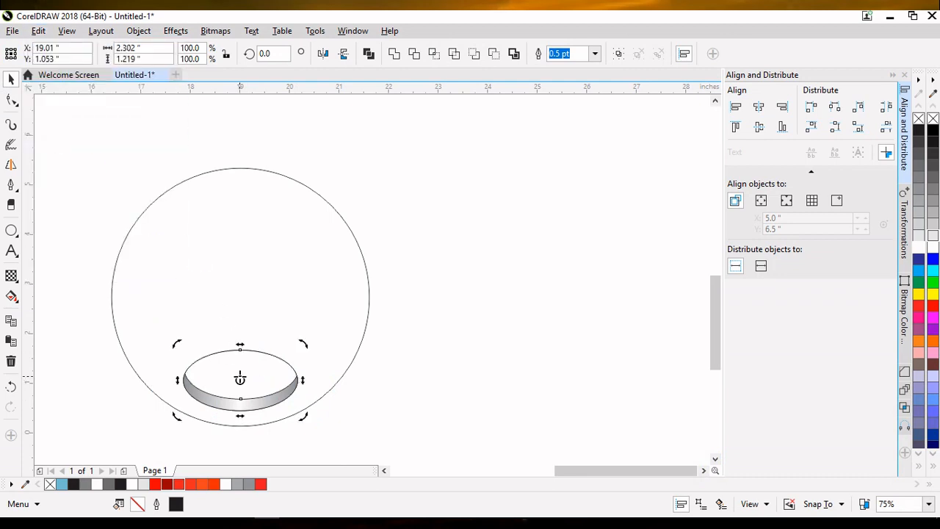
{"action": "left_click_drag", "start_coordinate": [241, 380], "coordinate": [241, 297]}
{"action": "left_click_drag", "start_coordinate": [175, 341], "coordinate": [311, 330]}
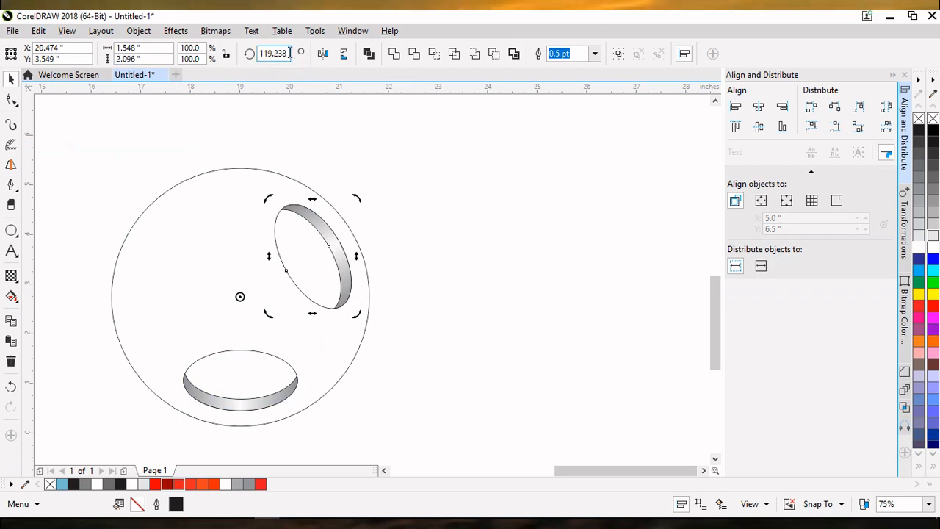
{"action": "type", "text": "120"}
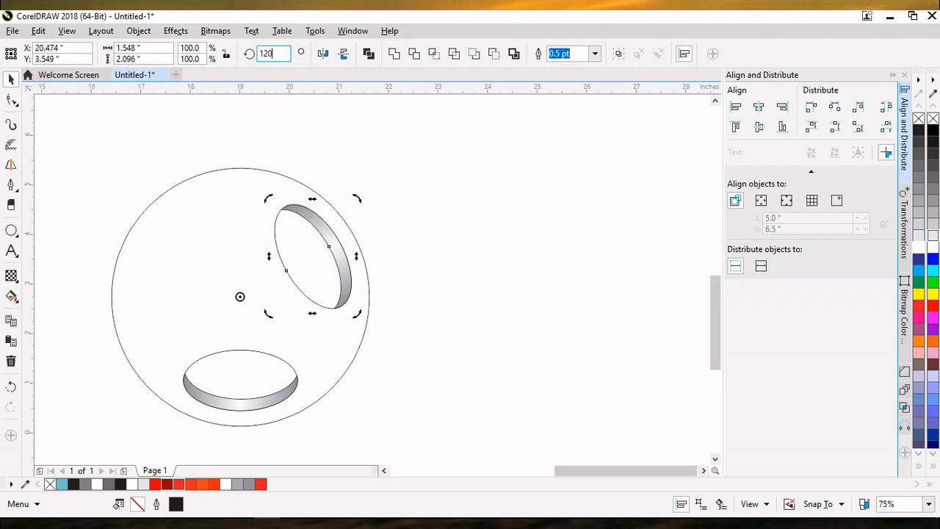
{"action": "key", "text": "Return"}
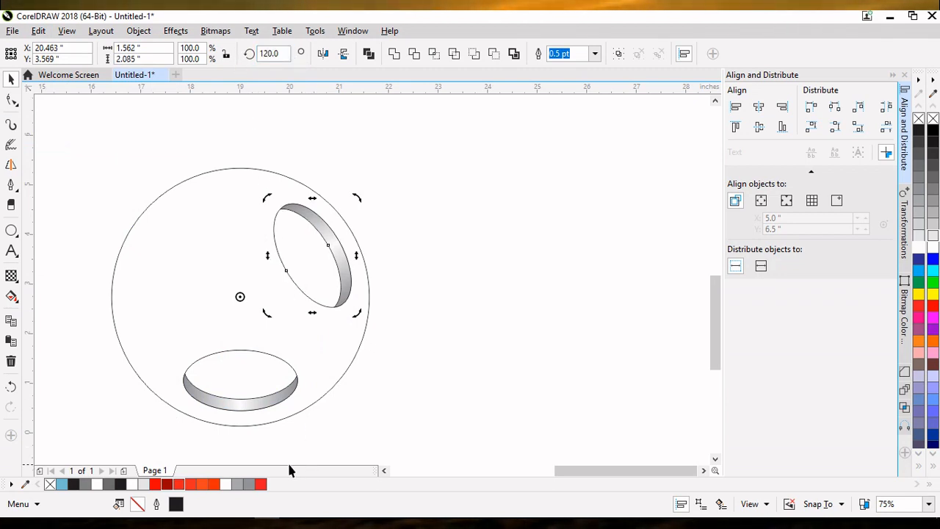
Step: Copy and paste the hole shapes in place, then rotate the copy to 240 degrees about the circle's center
{"action": "left_click", "coordinate": [38, 30]}
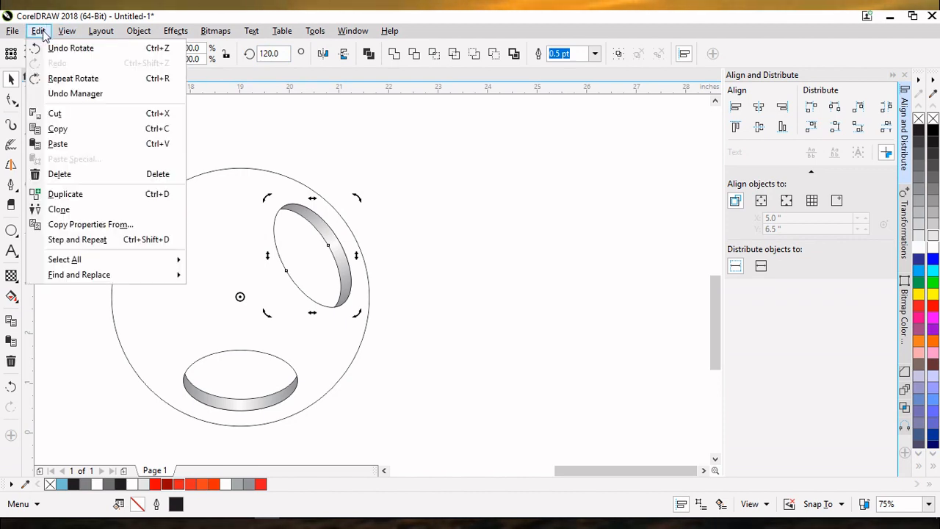
{"action": "left_click", "coordinate": [60, 129]}
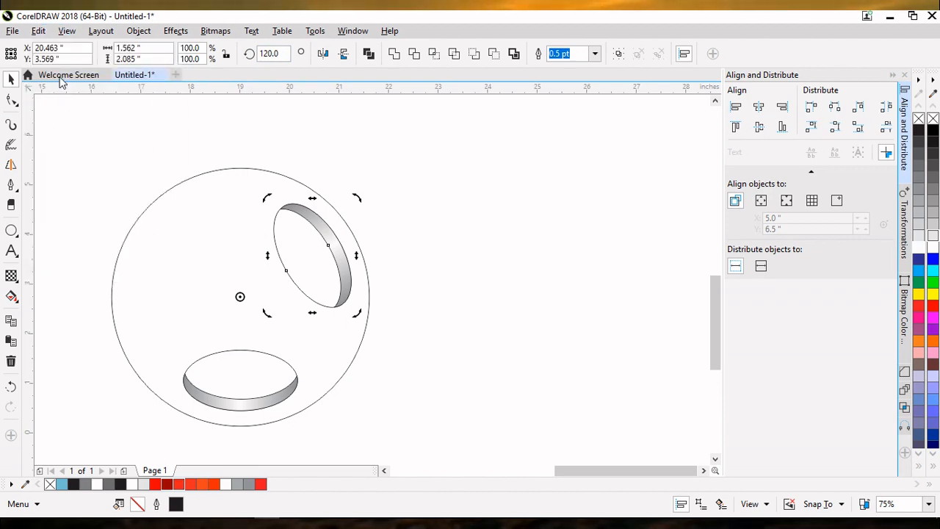
{"action": "left_click", "coordinate": [38, 30]}
{"action": "left_click", "coordinate": [59, 142]}
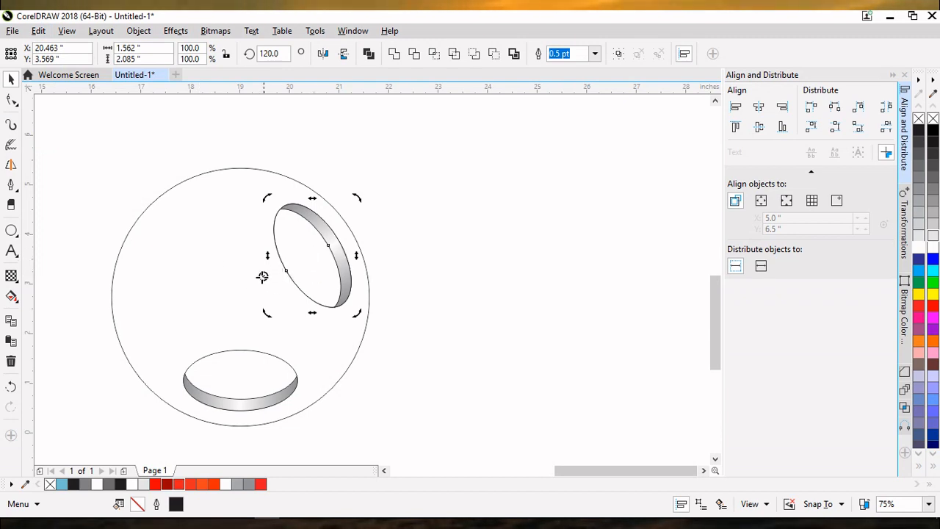
{"action": "left_click_drag", "start_coordinate": [242, 289], "coordinate": [241, 297]}
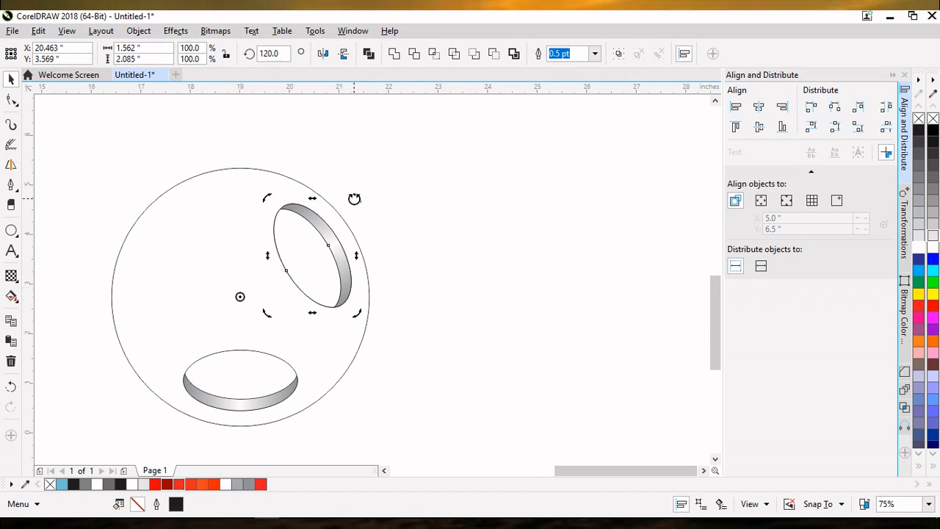
{"action": "mouse_move", "coordinate": [356, 198]}
{"action": "left_mouse_down"}
{"action": "mouse_move", "coordinate": [216, 199]}
{"action": "mouse_move", "coordinate": [161, 268]}
{"action": "left_mouse_up"}
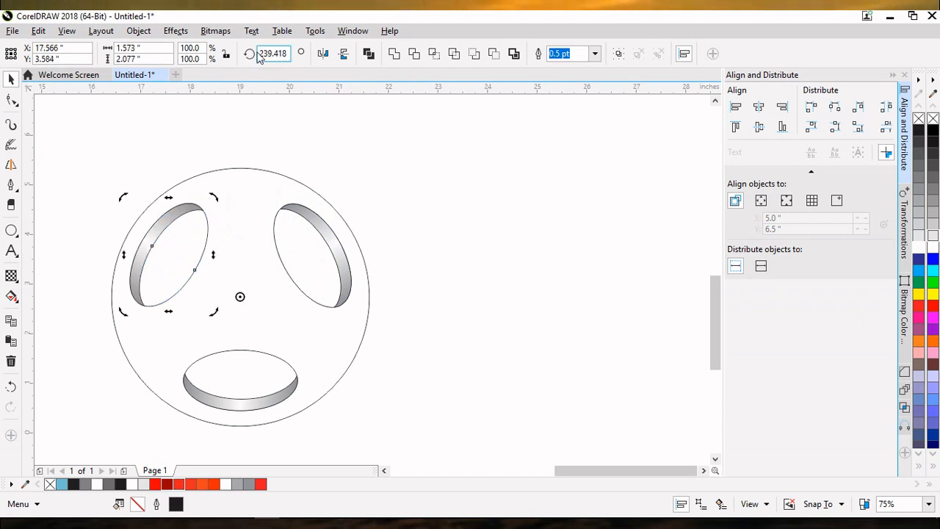
{"action": "left_click_drag", "start_coordinate": [260, 56], "coordinate": [291, 58]}
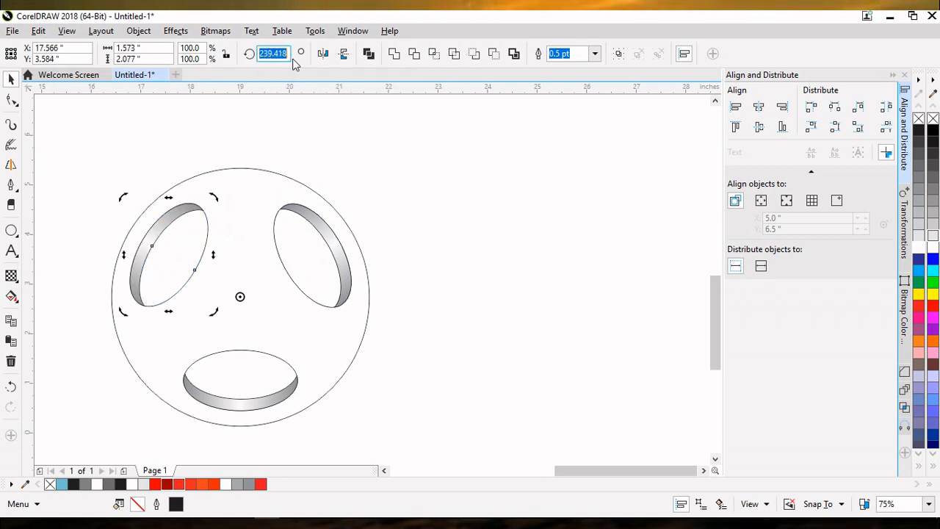
{"action": "type", "text": "2"}
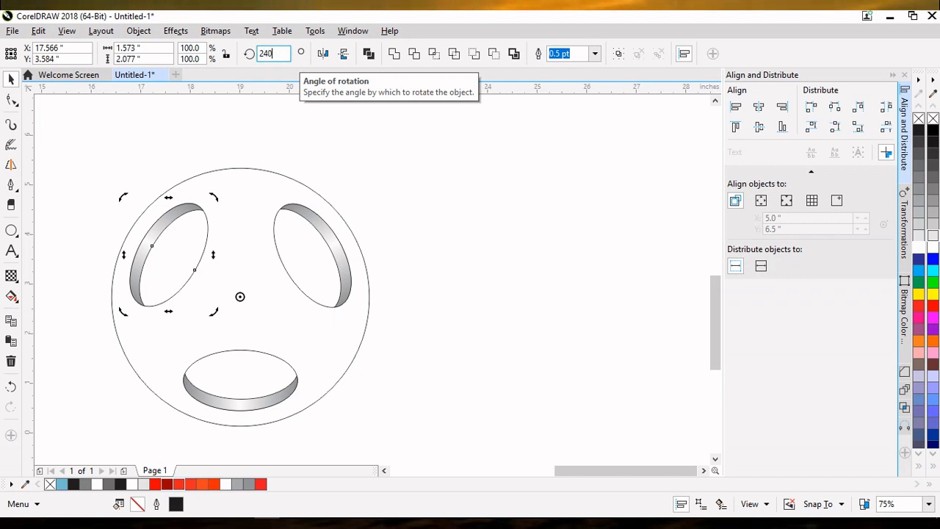
{"action": "type", "text": "40"}
{"action": "key", "text": "Return"}
Step: Create a filled shape of the ball body inside the circle with Smart Fill
{"action": "left_click", "coordinate": [392, 297]}
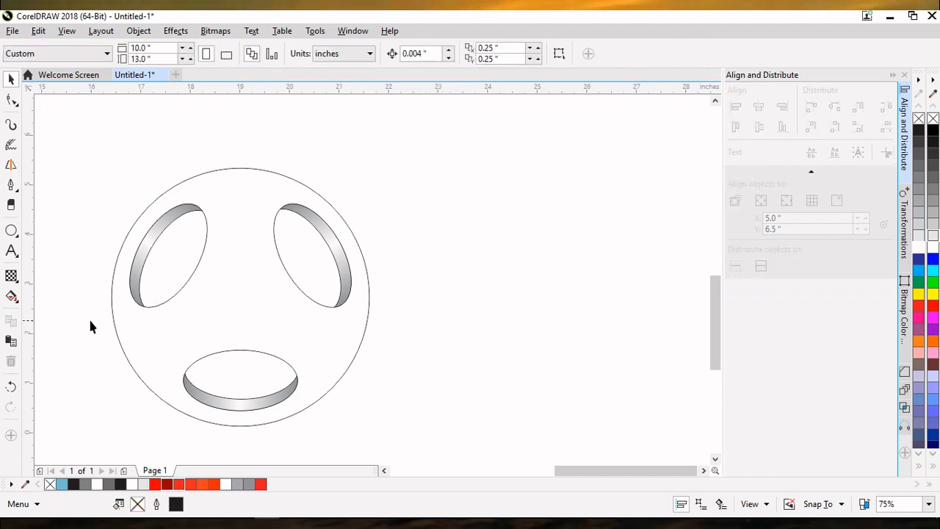
{"action": "left_click", "coordinate": [11, 296]}
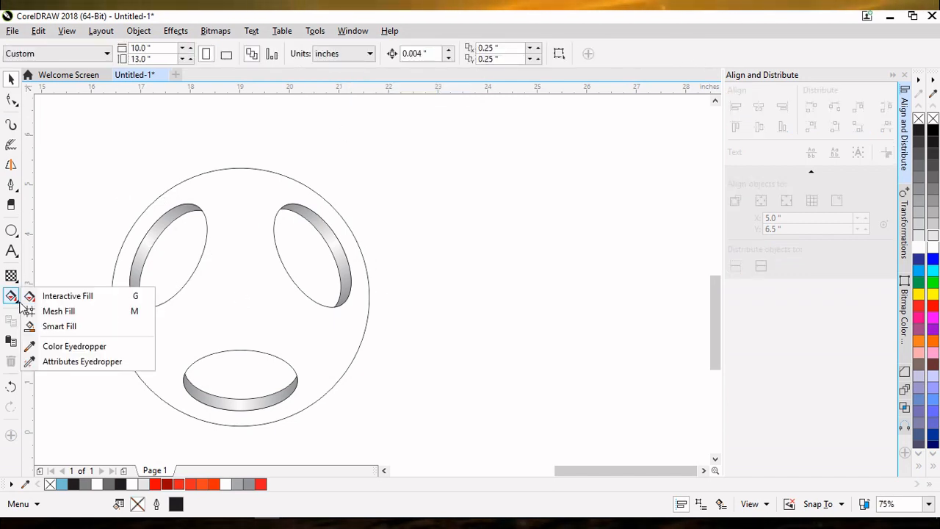
{"action": "left_click", "coordinate": [48, 327]}
{"action": "left_click", "coordinate": [144, 339]}
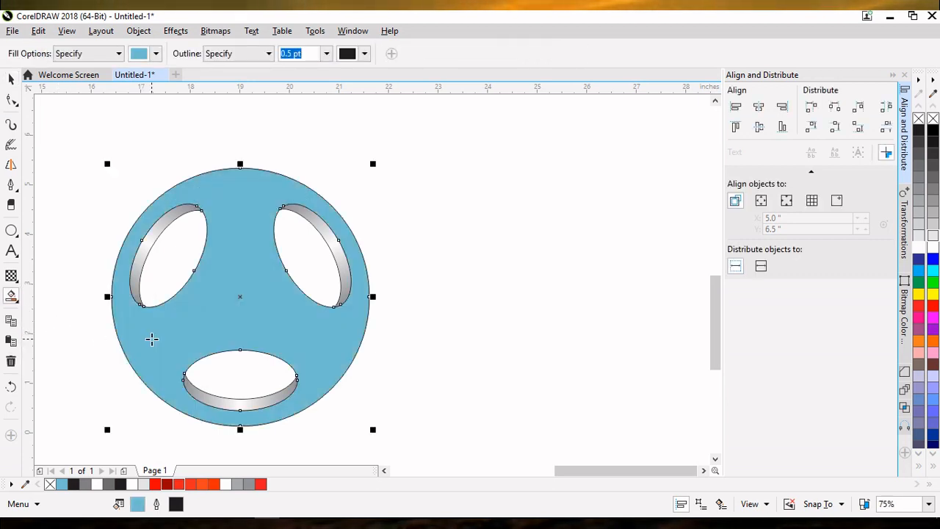
Step: Apply a radial fountain fill to the ball body with its center moved toward the upper left
{"action": "left_click", "coordinate": [11, 296]}
{"action": "left_click", "coordinate": [68, 296]}
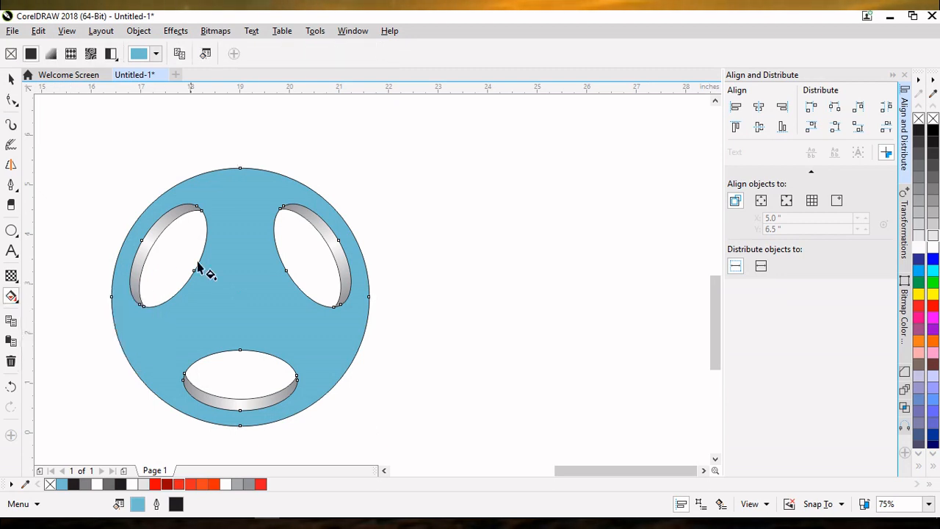
{"action": "left_click_drag", "start_coordinate": [231, 201], "coordinate": [314, 395]}
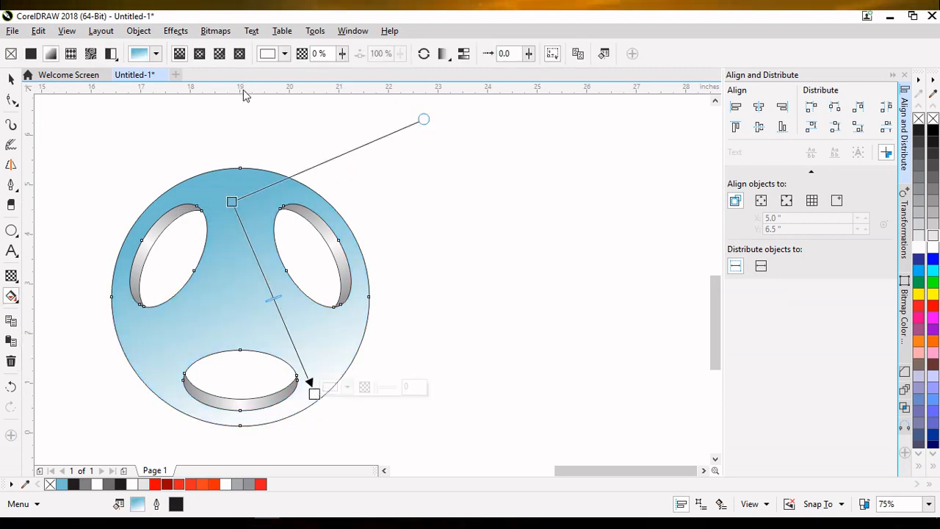
{"action": "left_click", "coordinate": [199, 54]}
{"action": "left_click", "coordinate": [274, 296]}
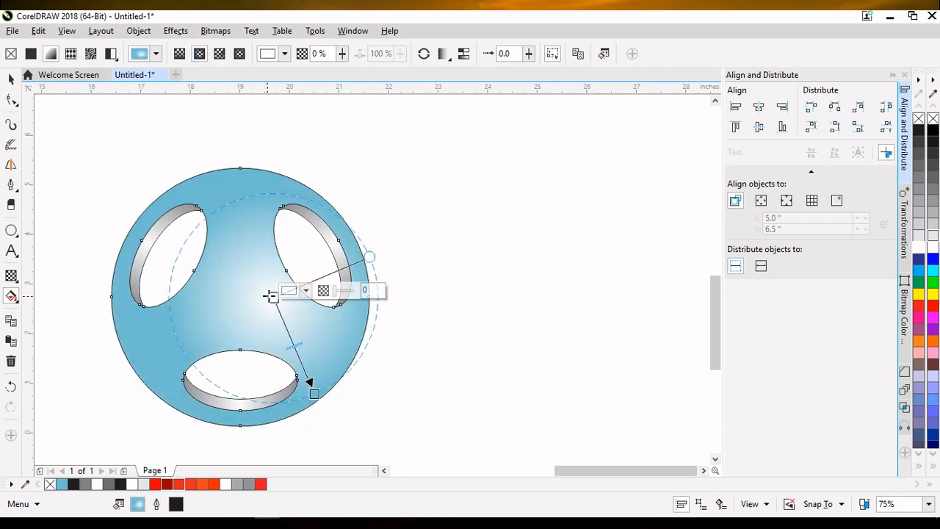
{"action": "left_click_drag", "start_coordinate": [273, 296], "coordinate": [228, 221]}
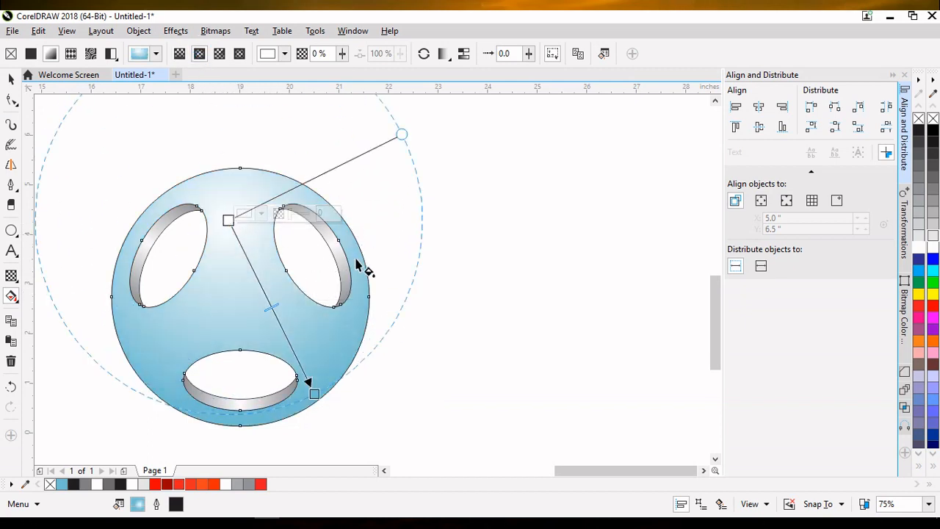
Step: Set the outer gradient node to gray and fine-tune the positions of both gradient nodes
{"action": "left_click", "coordinate": [314, 393]}
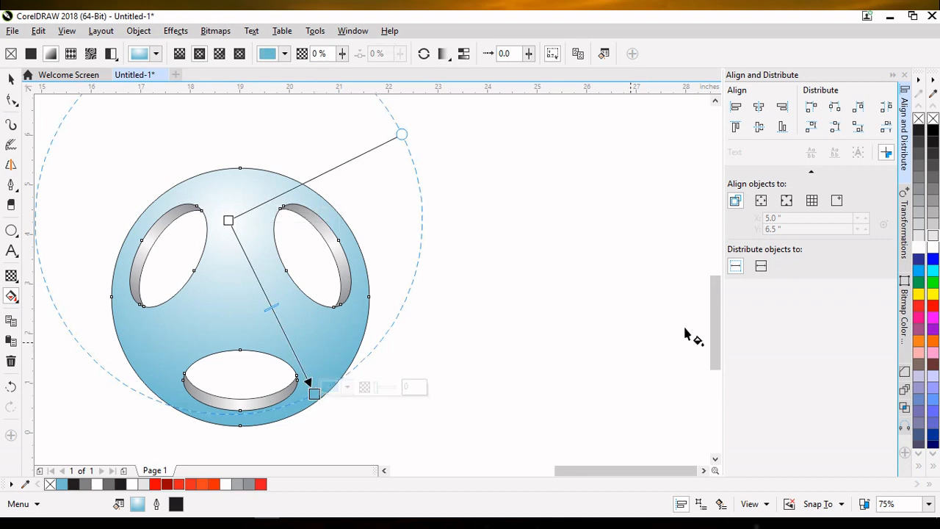
{"action": "left_click", "coordinate": [919, 170]}
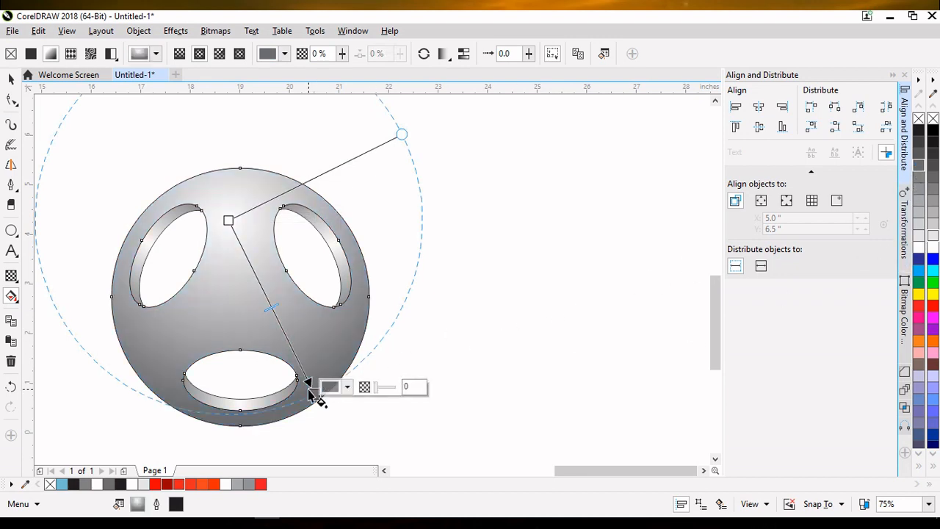
{"action": "left_click_drag", "start_coordinate": [315, 393], "coordinate": [316, 406]}
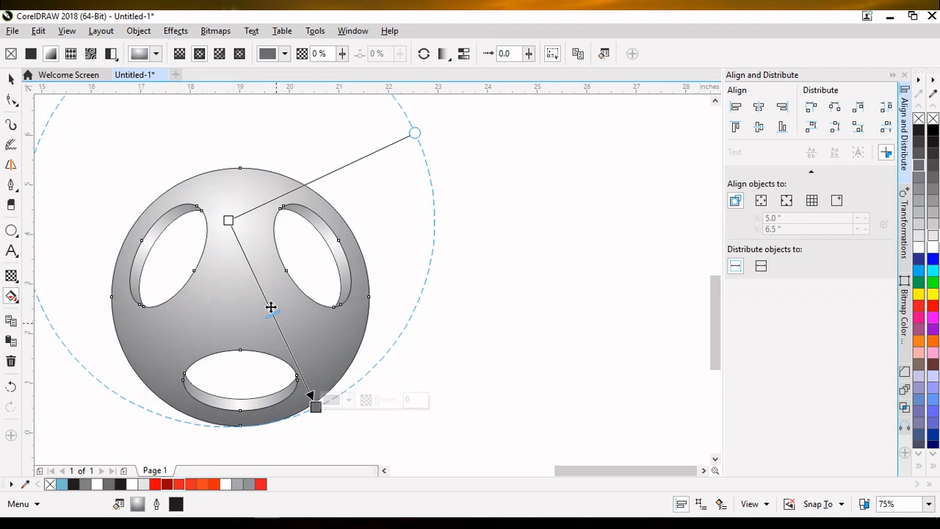
{"action": "left_click_drag", "start_coordinate": [228, 219], "coordinate": [231, 230]}
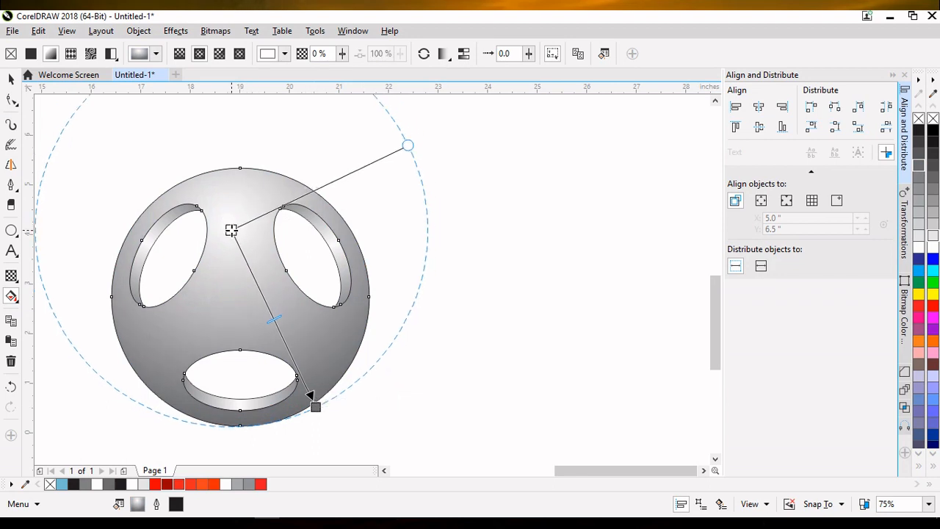
Step: Select the ball and its holes and remove their outlines
{"action": "left_click", "coordinate": [11, 80]}
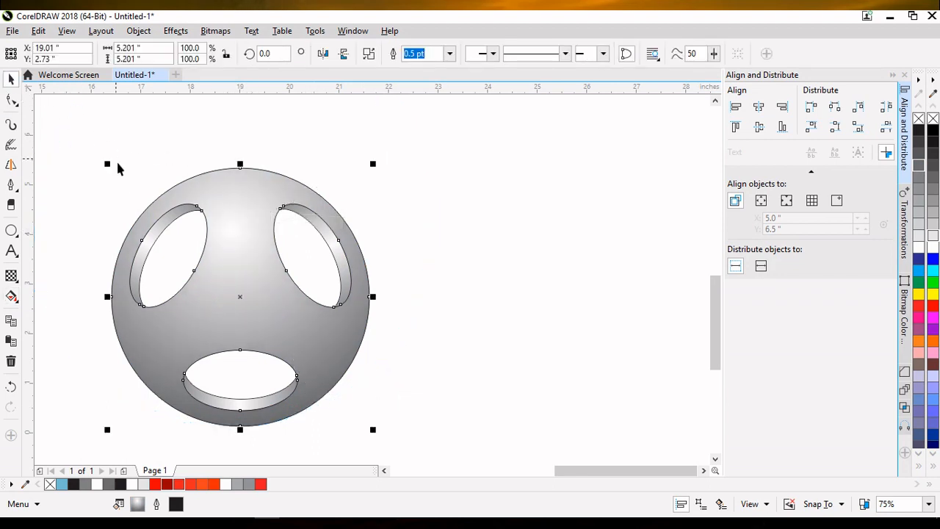
{"action": "left_click_drag", "start_coordinate": [86, 145], "coordinate": [170, 357]}
{"action": "left_click_drag", "start_coordinate": [390, 445], "coordinate": [391, 445]}
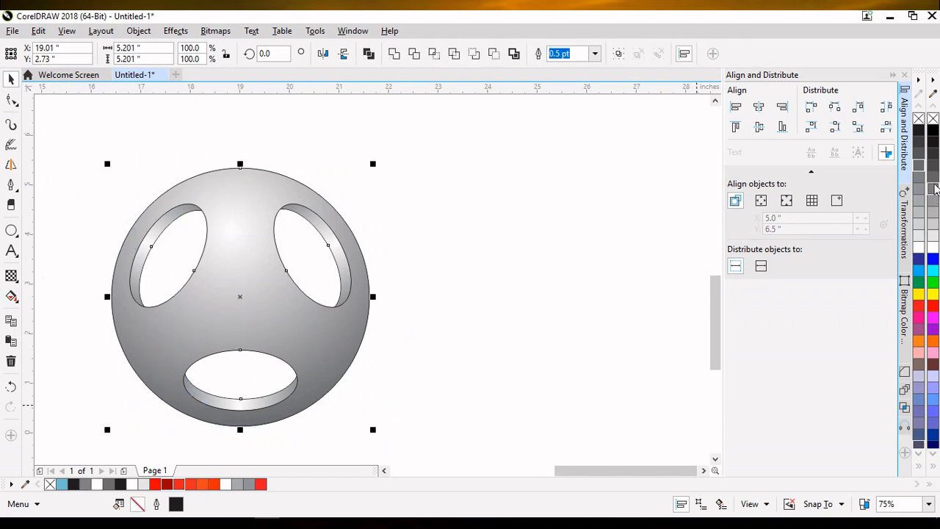
{"action": "right_click", "coordinate": [933, 119]}
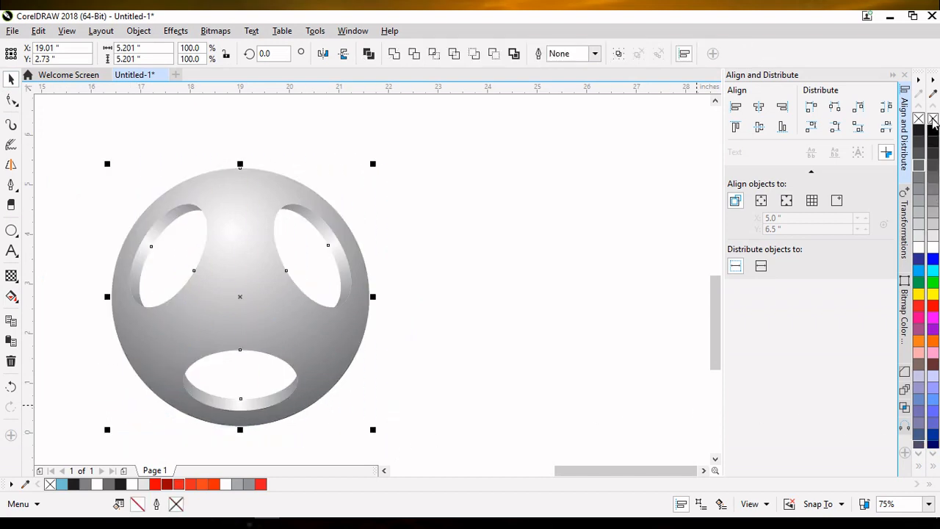
{"action": "left_click", "coordinate": [450, 266]}
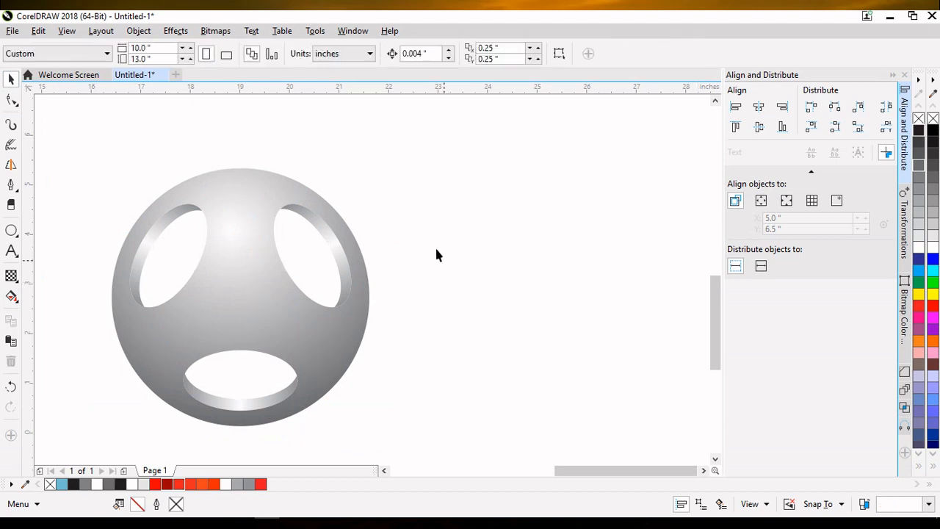
Step: Draw a circle about 3.7 inches across and center it on the ball
{"action": "left_click", "coordinate": [10, 232]}
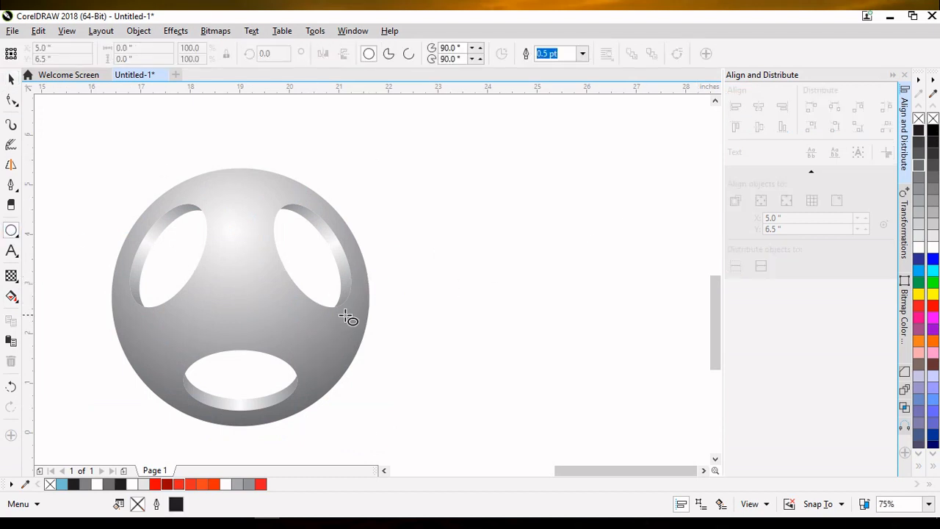
{"action": "left_click_drag", "start_coordinate": [413, 259], "coordinate": [466, 348]}
{"action": "left_click_drag", "start_coordinate": [408, 257], "coordinate": [241, 297]}
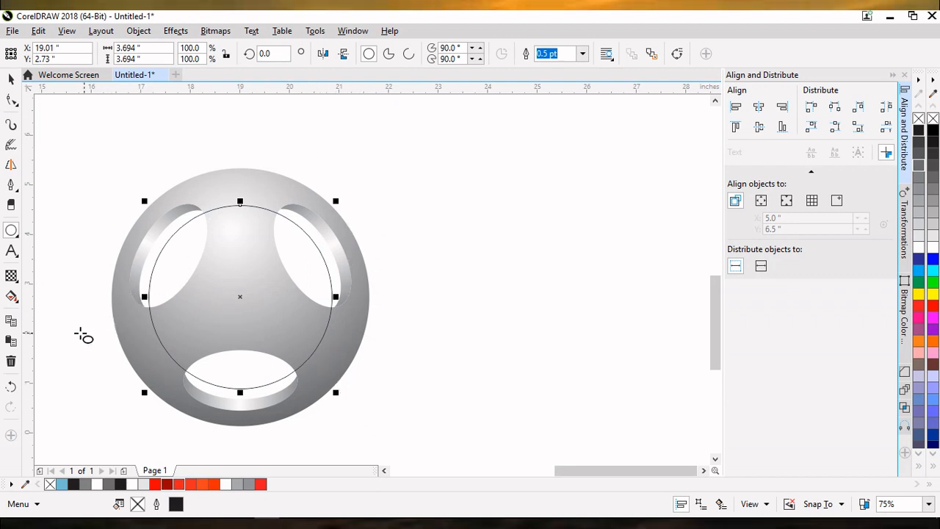
Step: Apply a radial fountain fill to the new circle with its center offset toward the upper left
{"action": "left_click", "coordinate": [14, 300]}
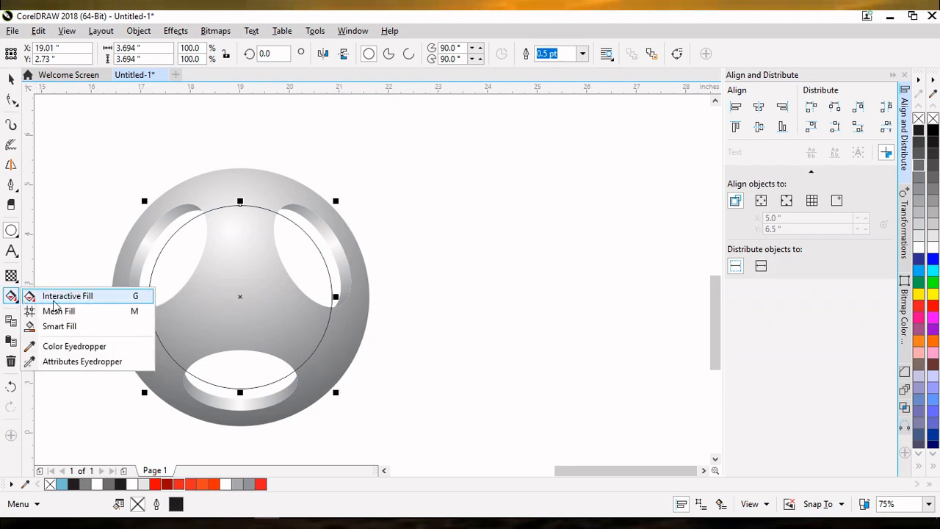
{"action": "left_click", "coordinate": [36, 296]}
{"action": "left_click_drag", "start_coordinate": [241, 219], "coordinate": [275, 375]}
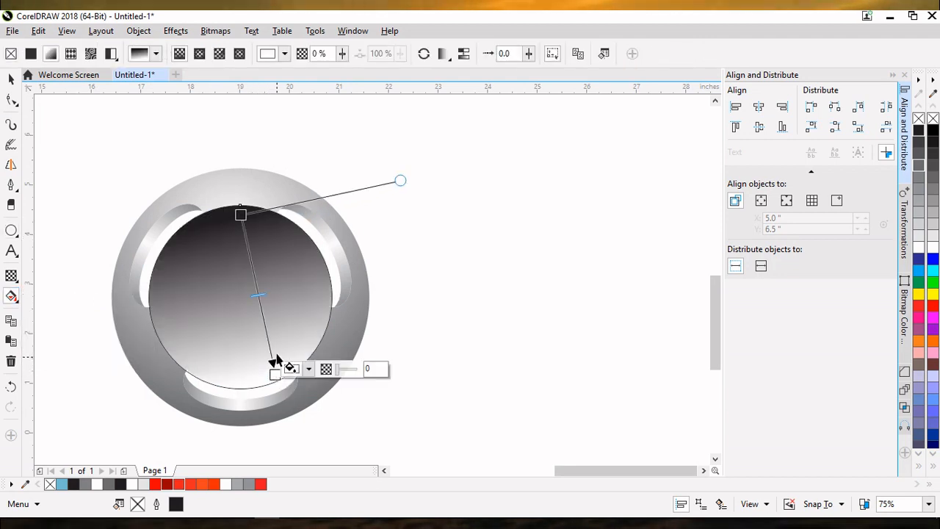
{"action": "left_click", "coordinate": [199, 54]}
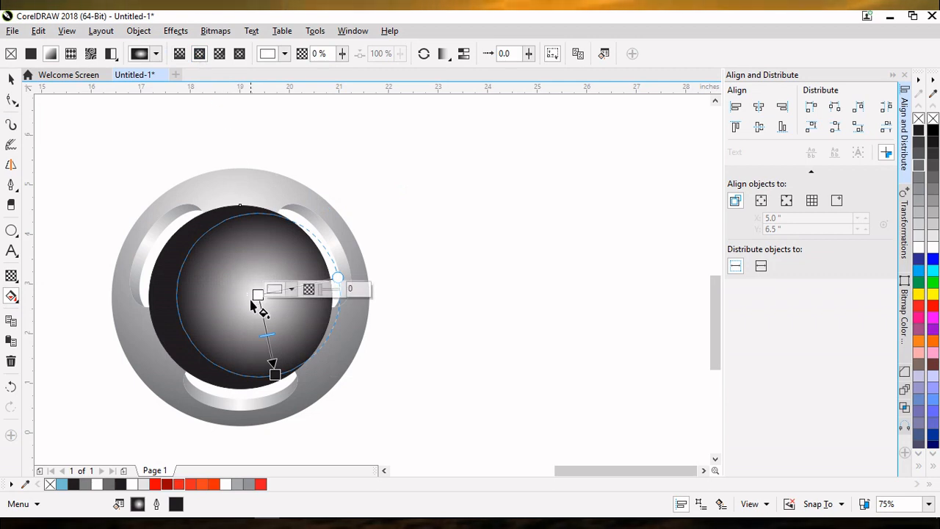
{"action": "left_click_drag", "start_coordinate": [257, 295], "coordinate": [227, 244]}
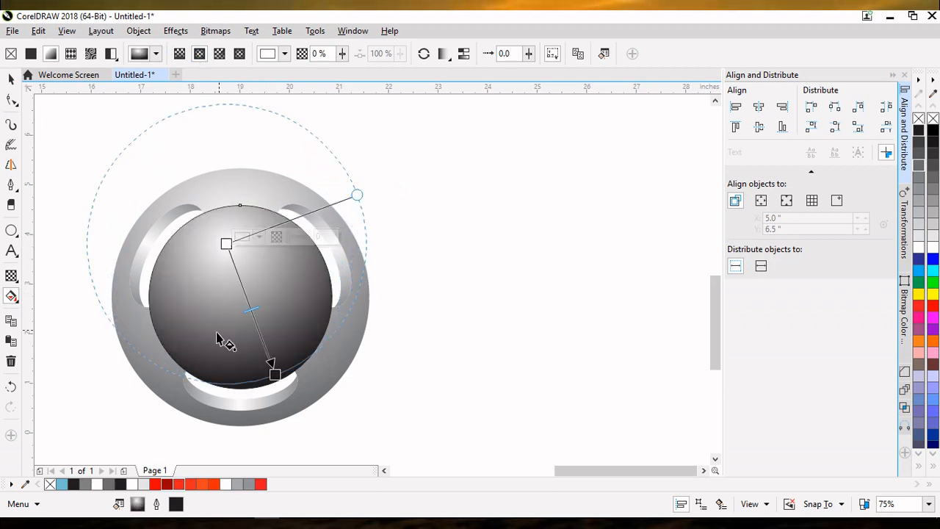
Step: Color the circle's gradient red at the center and dark red at the edge, adjusting both nodes
{"action": "left_click", "coordinate": [161, 484]}
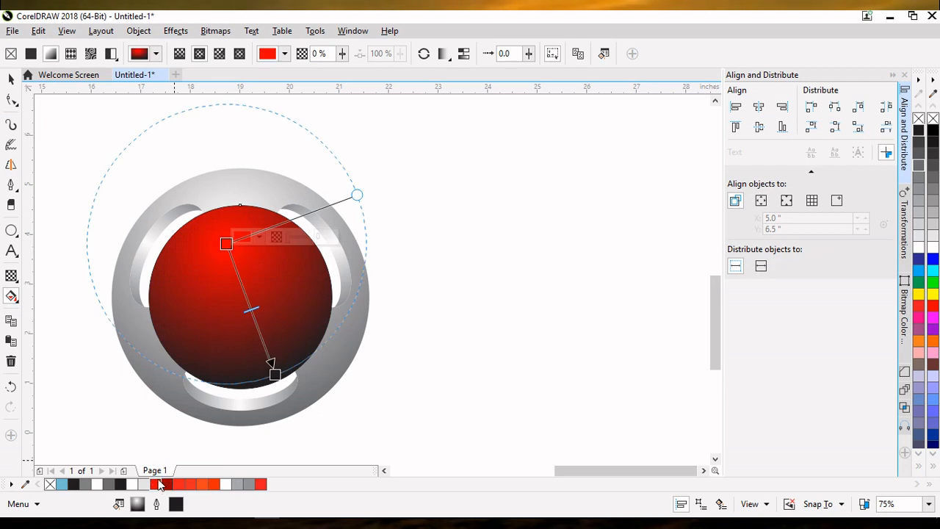
{"action": "left_click", "coordinate": [274, 375]}
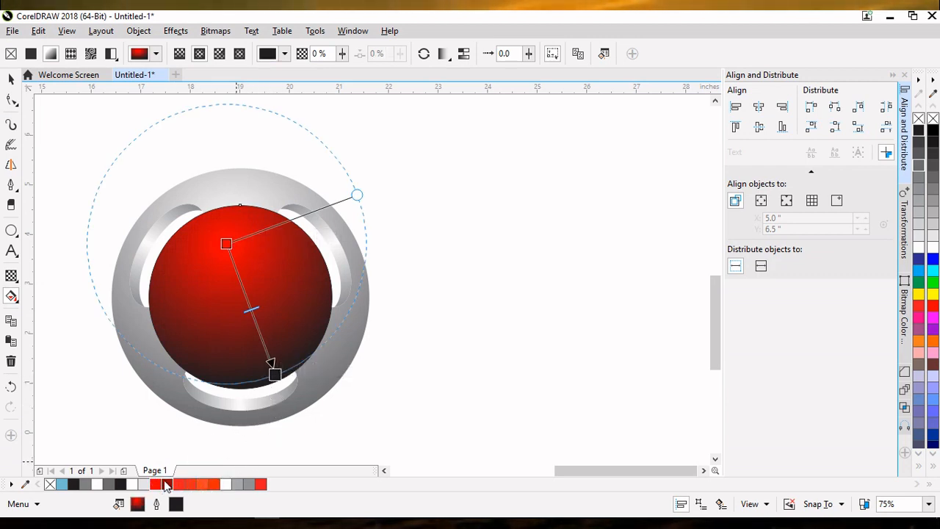
{"action": "left_click", "coordinate": [166, 483]}
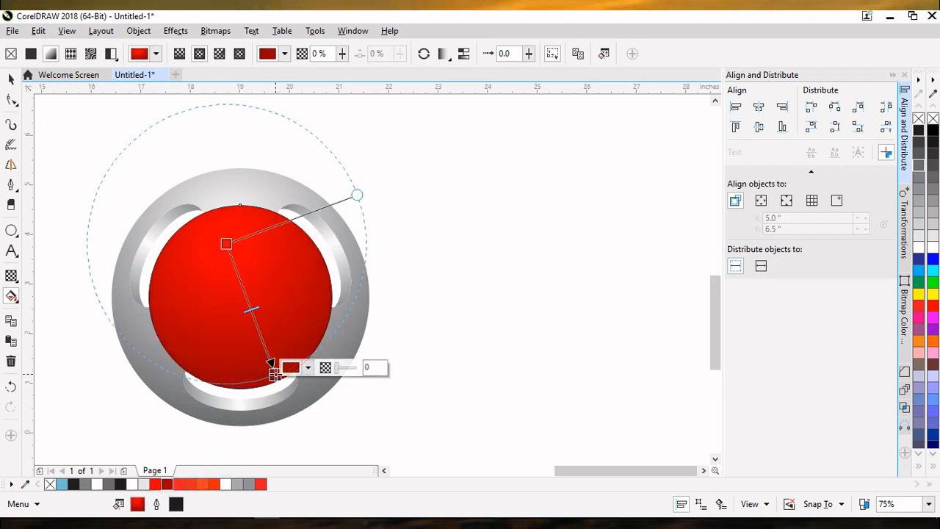
{"action": "left_click_drag", "start_coordinate": [273, 374], "coordinate": [289, 373]}
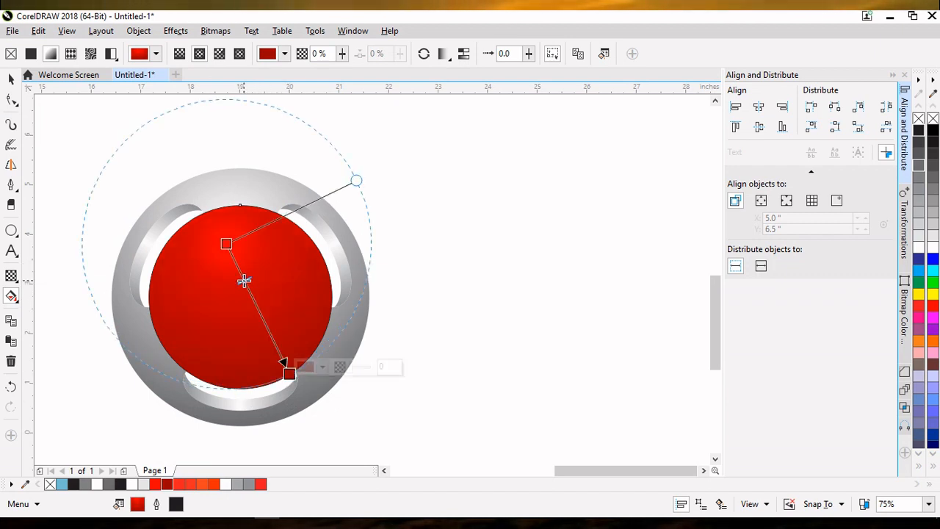
{"action": "left_click_drag", "start_coordinate": [229, 248], "coordinate": [217, 241]}
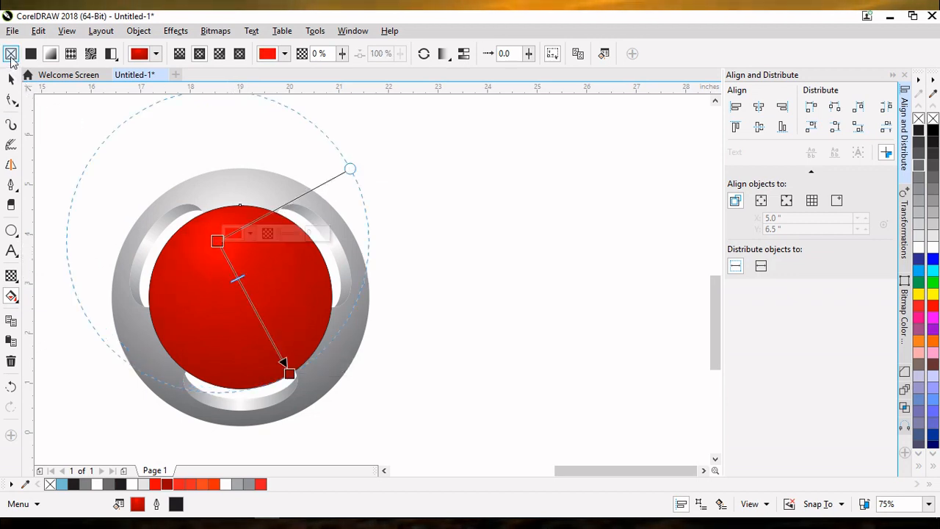
{"action": "left_click", "coordinate": [11, 78]}
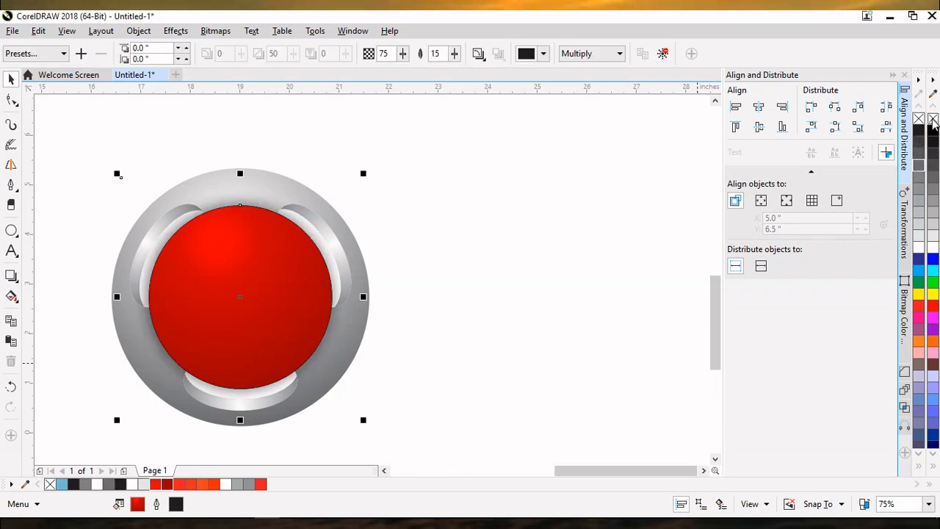
Step: Send the red gradient circle to the back of the page so it shows through the finger holes
{"action": "right_click", "coordinate": [240, 298]}
{"action": "mouse_move", "coordinate": [320, 378]}
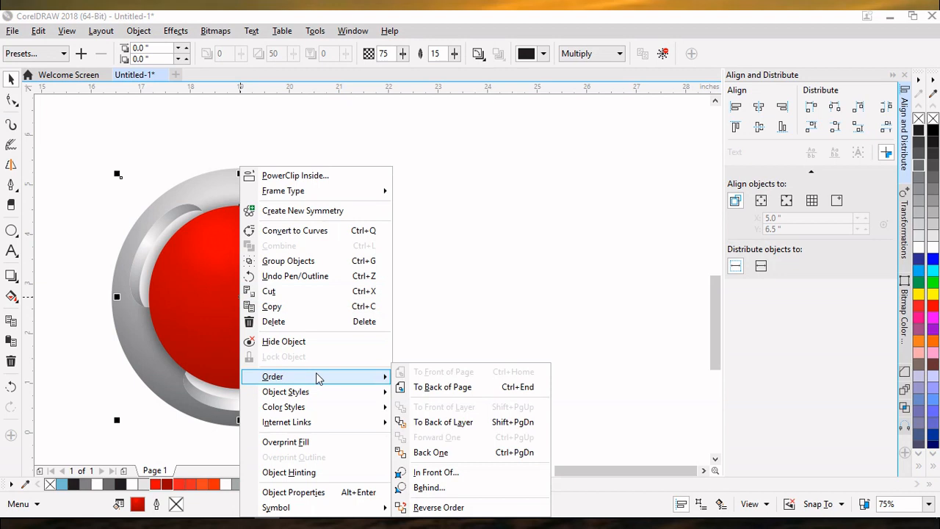
{"action": "left_click", "coordinate": [435, 386]}
Step: Copy and paste the shaded ball body, then mirror the copy vertically
{"action": "left_click", "coordinate": [252, 308]}
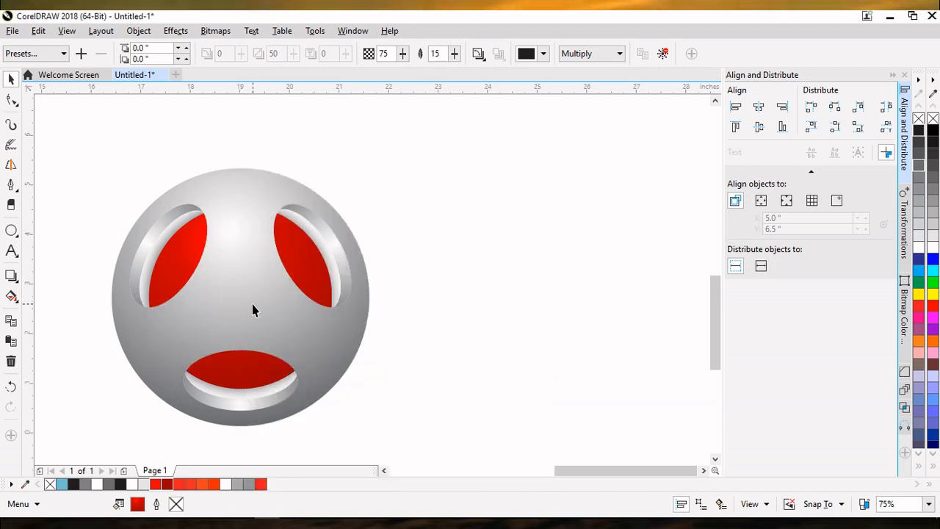
{"action": "left_click", "coordinate": [38, 30]}
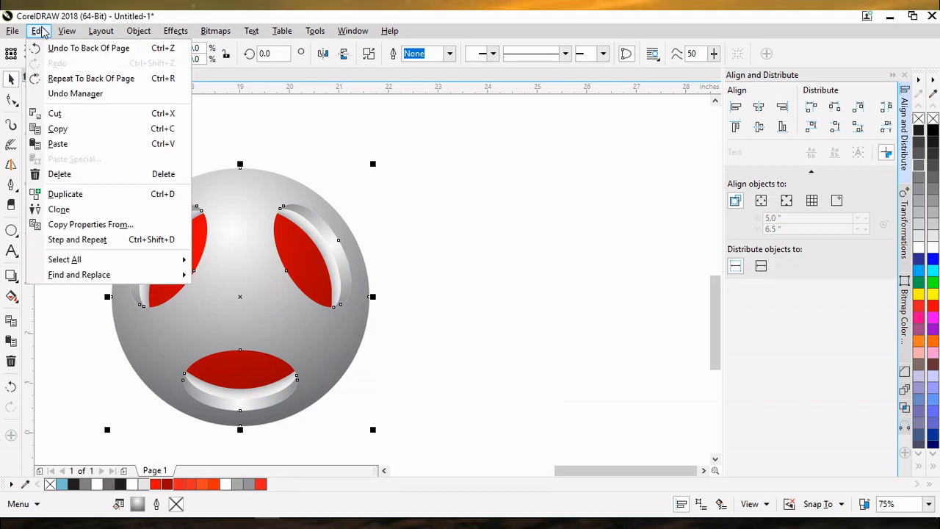
{"action": "left_click", "coordinate": [59, 128]}
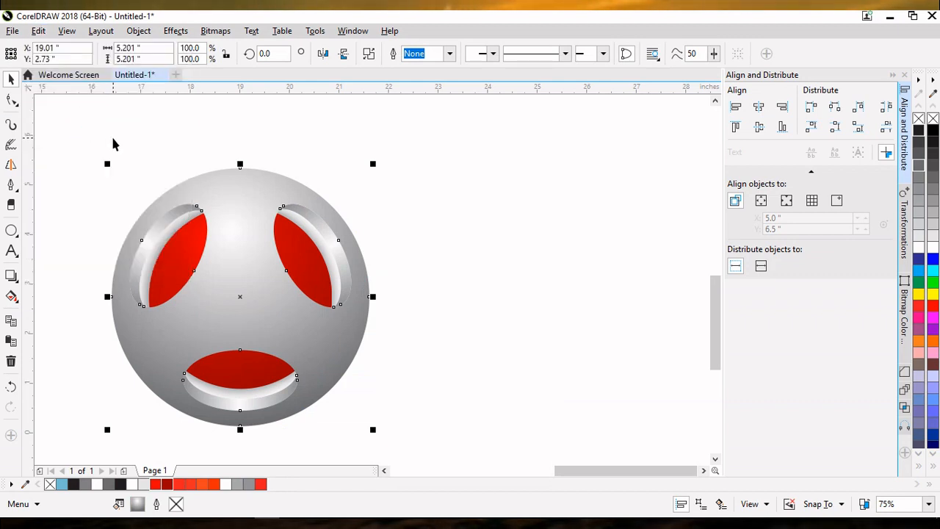
{"action": "left_click", "coordinate": [38, 30]}
{"action": "left_click", "coordinate": [63, 141]}
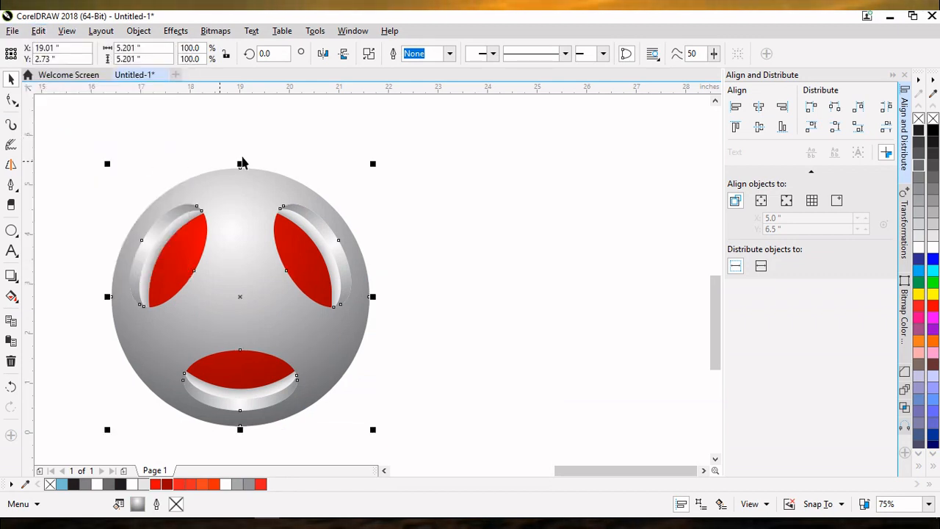
{"action": "left_click", "coordinate": [343, 55]}
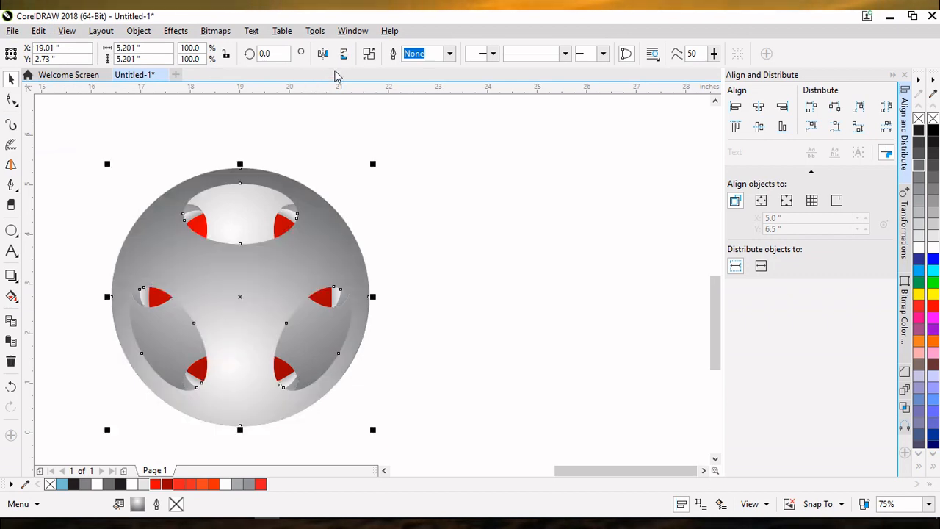
Step: Send the flipped copy of the ball body to the back of the page
{"action": "right_click", "coordinate": [296, 182]}
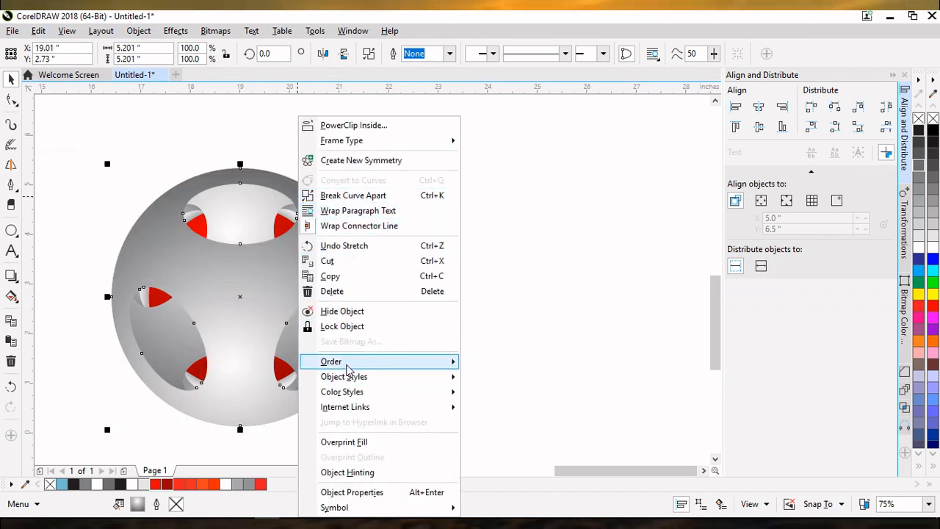
{"action": "mouse_move", "coordinate": [345, 362]}
{"action": "left_click", "coordinate": [486, 378]}
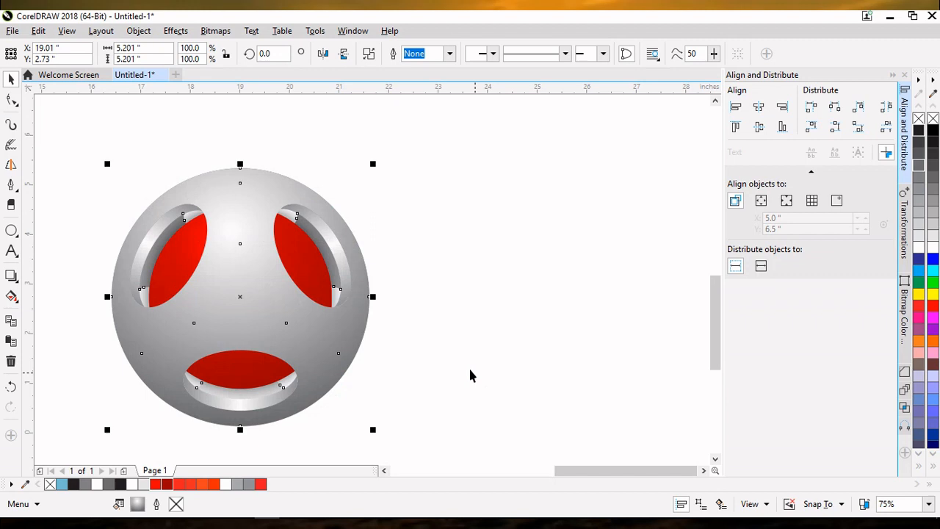
Step: Select all the parts of the ball and group them
{"action": "left_click", "coordinate": [433, 336]}
{"action": "left_click_drag", "start_coordinate": [82, 151], "coordinate": [256, 459]}
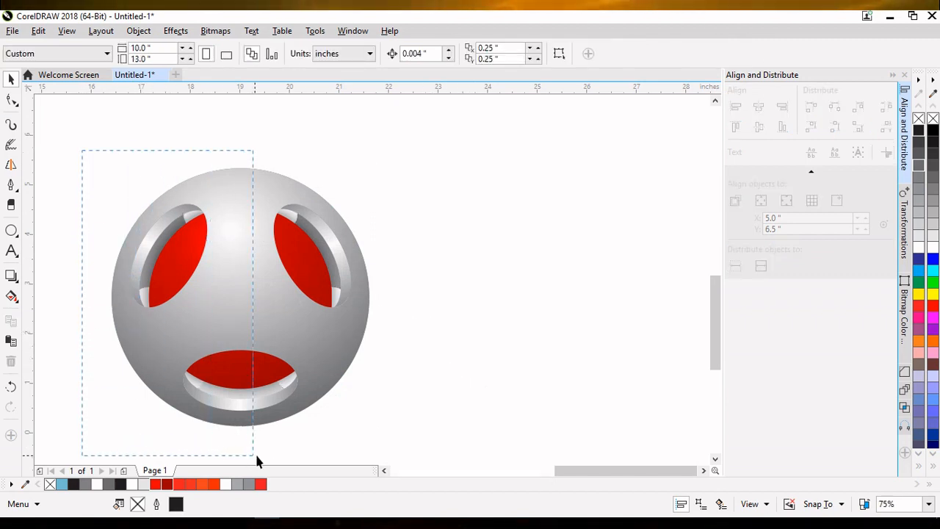
{"action": "left_click_drag", "start_coordinate": [408, 449], "coordinate": [407, 450]}
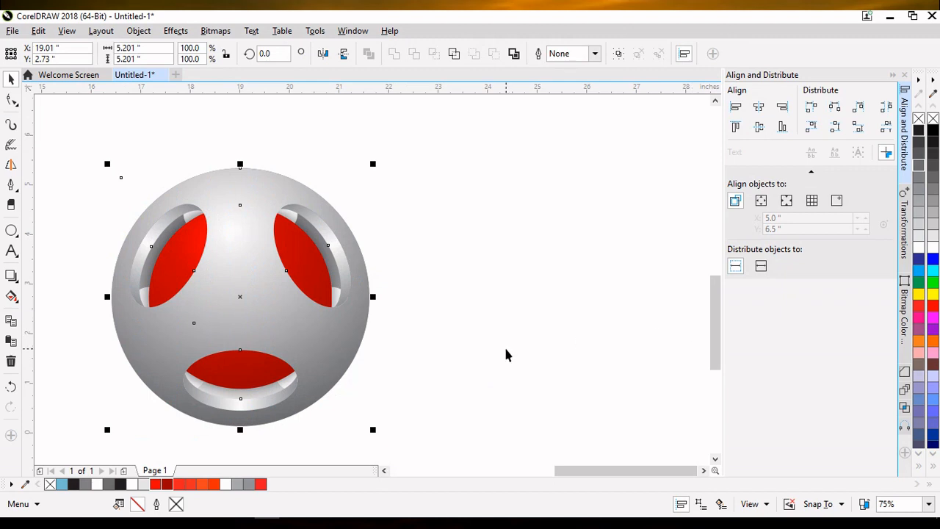
{"action": "key", "text": "ctrl+g"}
Step: Draw an ellipse about 2.9 by 1.75 inches just below the ball
{"action": "scroll", "coordinate": [718, 317], "scroll_direction": "down", "scroll_amount": 3}
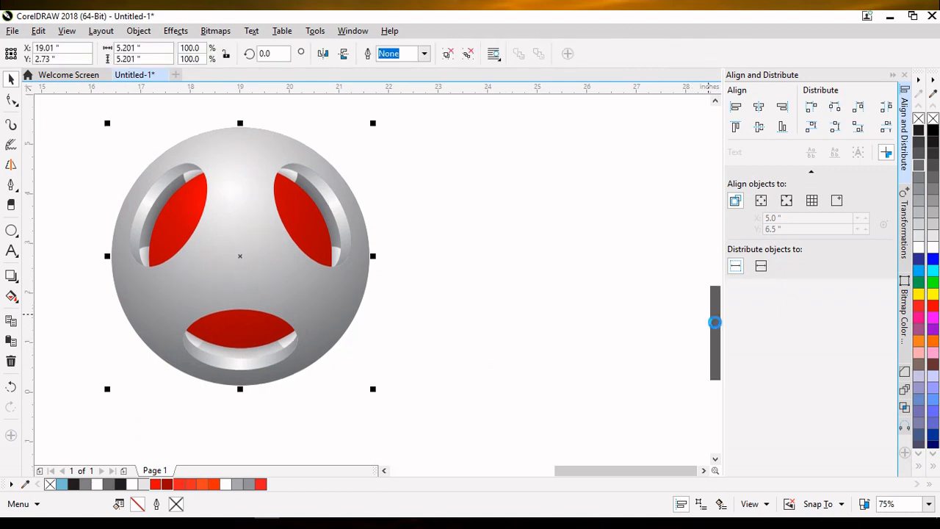
{"action": "mouse_move", "coordinate": [598, 472]}
{"action": "left_mouse_down"}
{"action": "mouse_move", "coordinate": [578, 481]}
{"action": "mouse_move", "coordinate": [628, 474]}
{"action": "left_mouse_up"}
{"action": "left_click", "coordinate": [703, 471]}
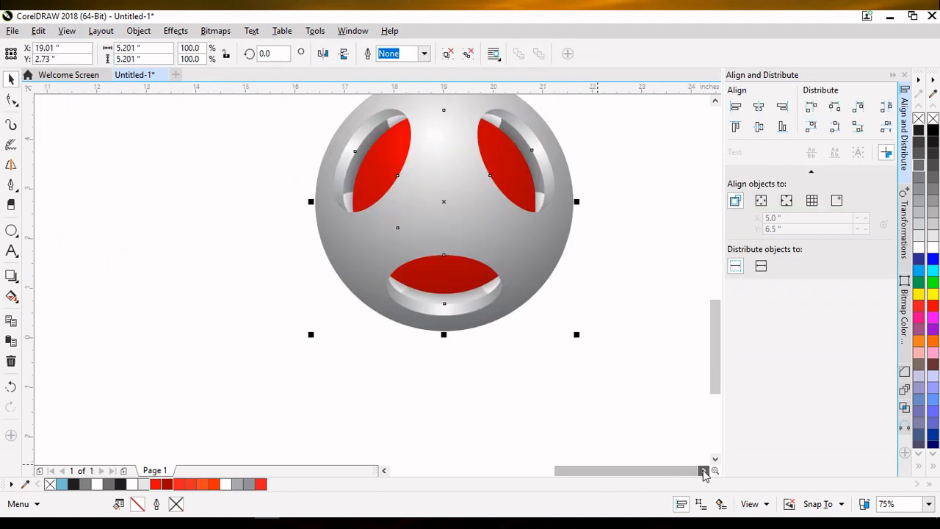
{"action": "left_click", "coordinate": [704, 471]}
{"action": "left_click", "coordinate": [12, 231]}
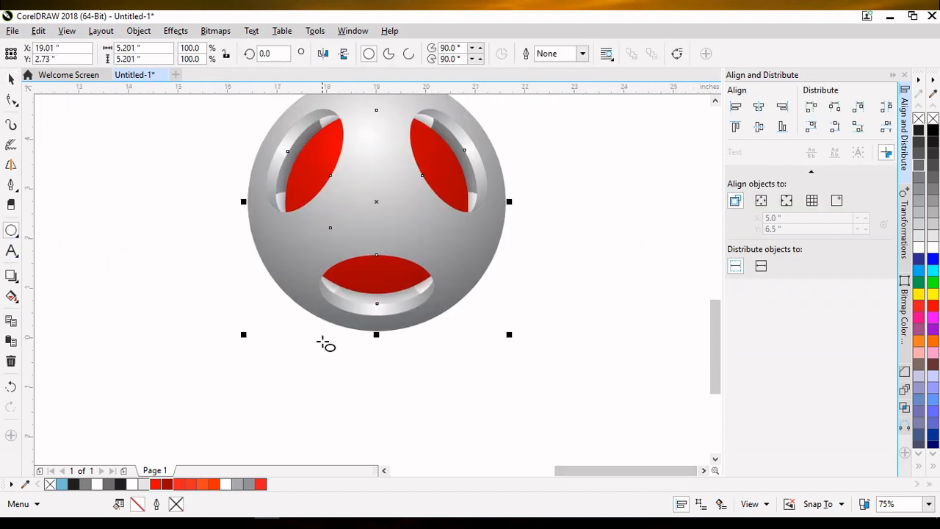
{"action": "left_click", "coordinate": [334, 350]}
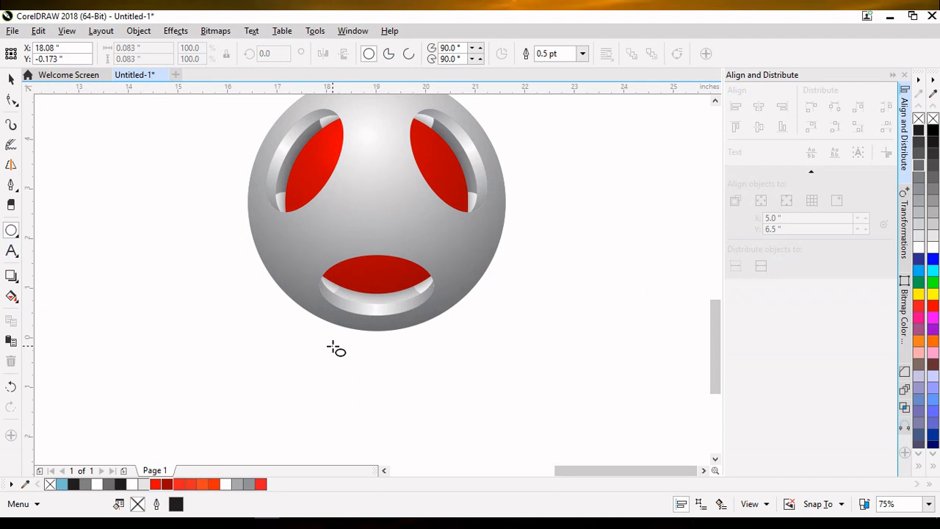
{"action": "left_click_drag", "start_coordinate": [334, 350], "coordinate": [374, 388]}
{"action": "left_click_drag", "start_coordinate": [330, 343], "coordinate": [477, 364]}
{"action": "left_click_drag", "start_coordinate": [398, 363], "coordinate": [383, 369]}
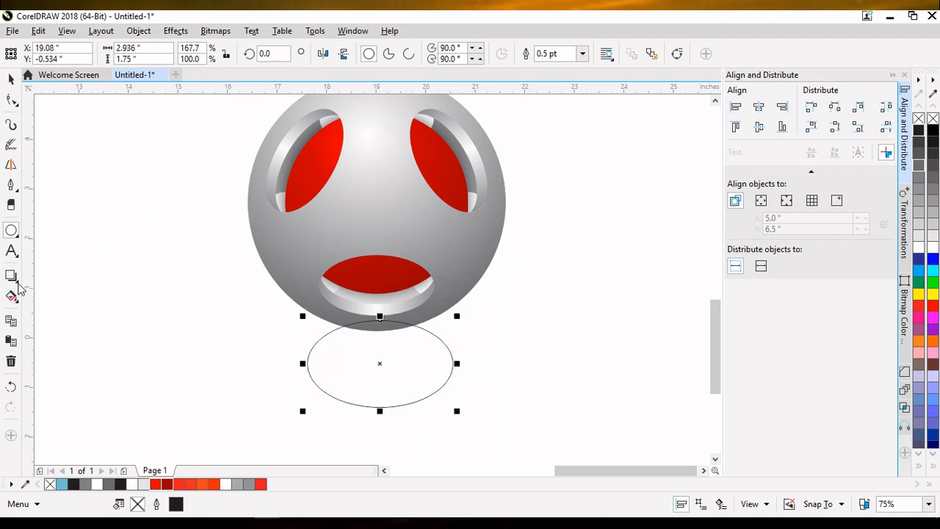
Step: Fill the ellipse with black using Smart Fill
{"action": "left_click", "coordinate": [19, 283]}
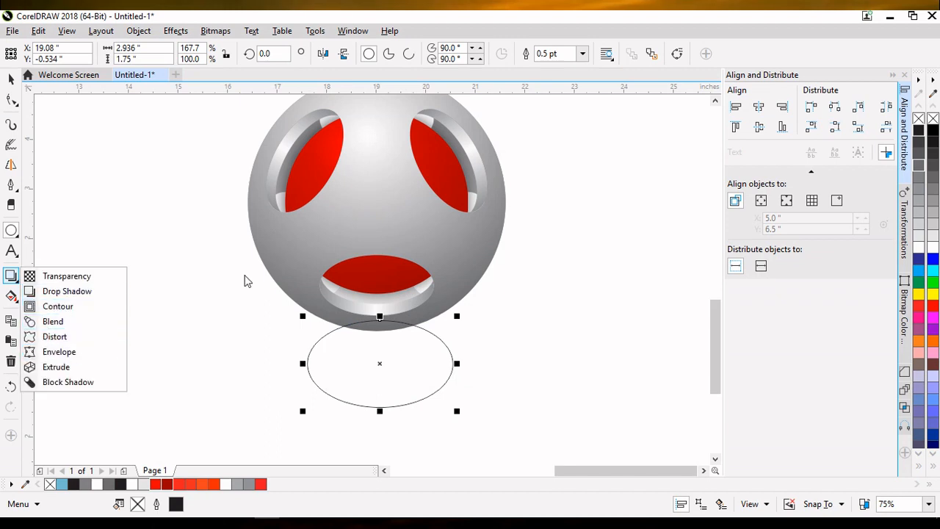
{"action": "left_click", "coordinate": [13, 308]}
{"action": "left_click", "coordinate": [16, 301]}
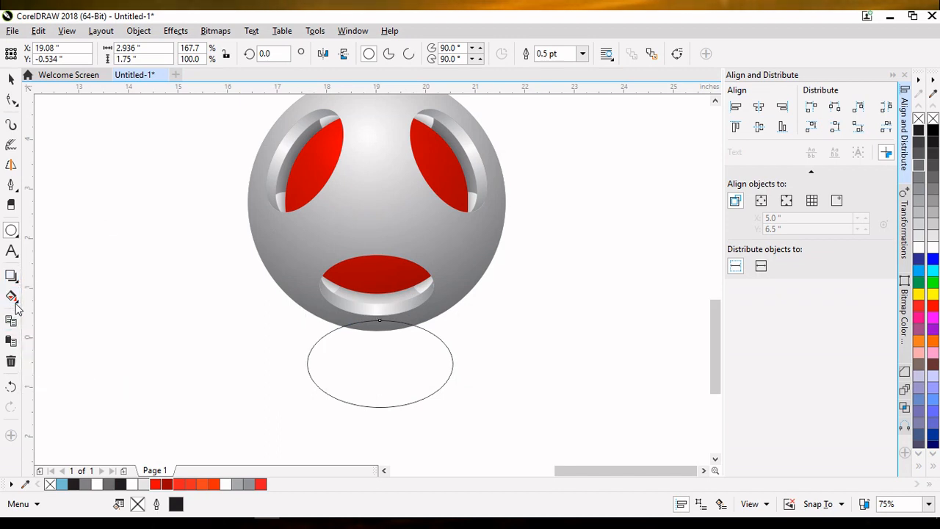
{"action": "left_click", "coordinate": [17, 302]}
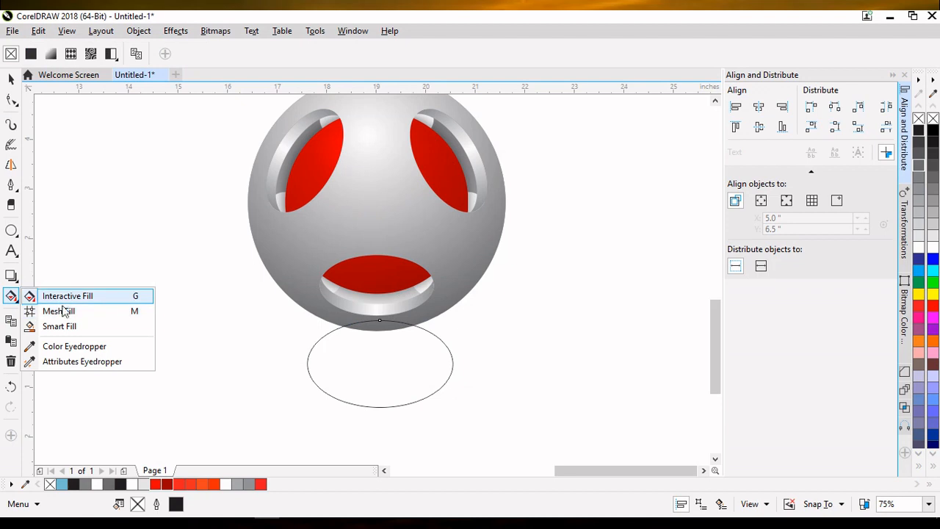
{"action": "left_click", "coordinate": [69, 328]}
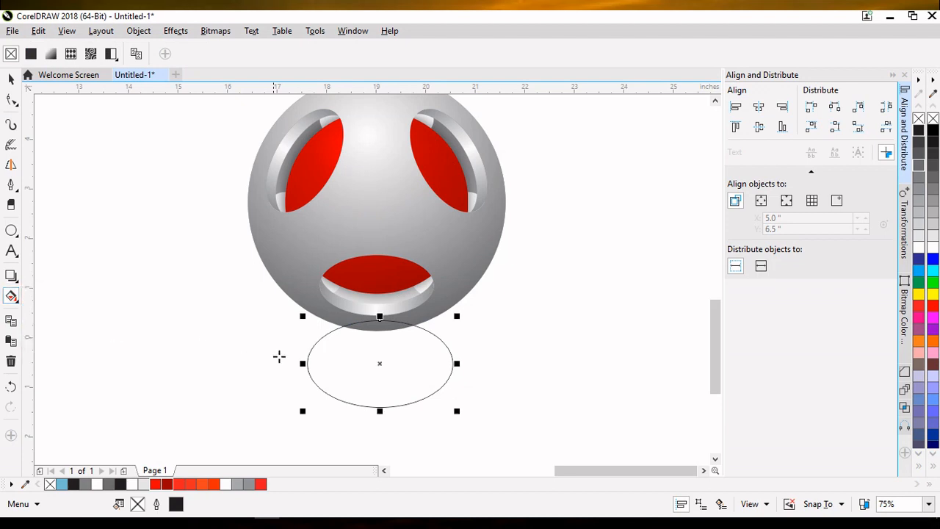
{"action": "left_click", "coordinate": [918, 131]}
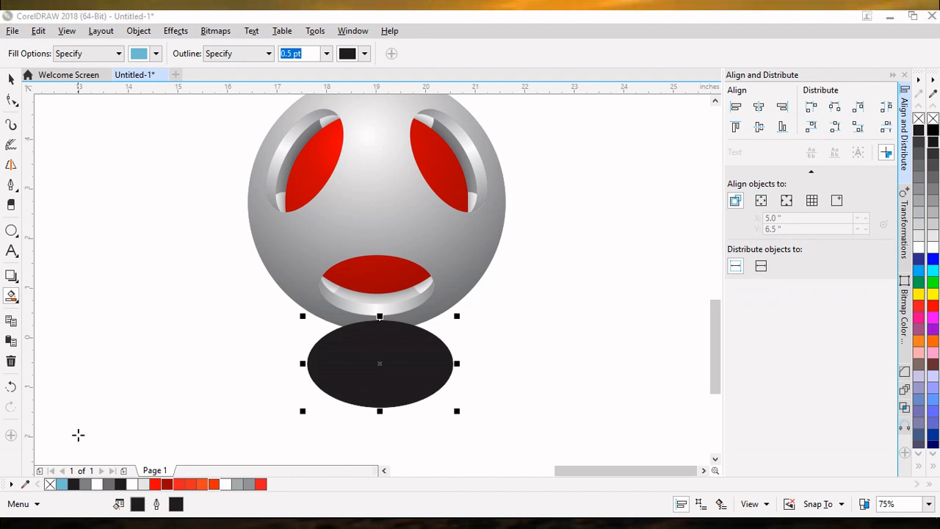
Step: Apply an elliptical transparency to the black ellipse with the Transparency tool
{"action": "left_click", "coordinate": [15, 279]}
{"action": "left_click", "coordinate": [60, 323]}
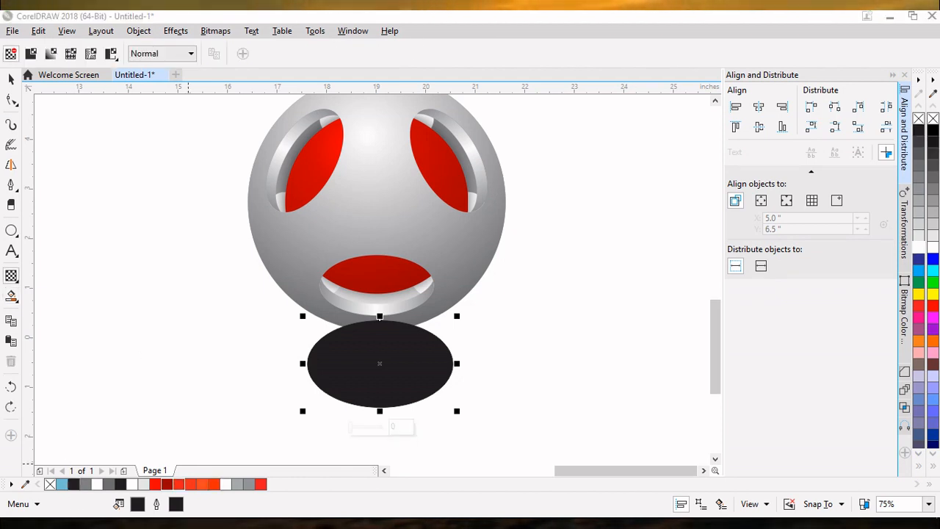
{"action": "left_click", "coordinate": [17, 281]}
{"action": "left_click", "coordinate": [68, 275]}
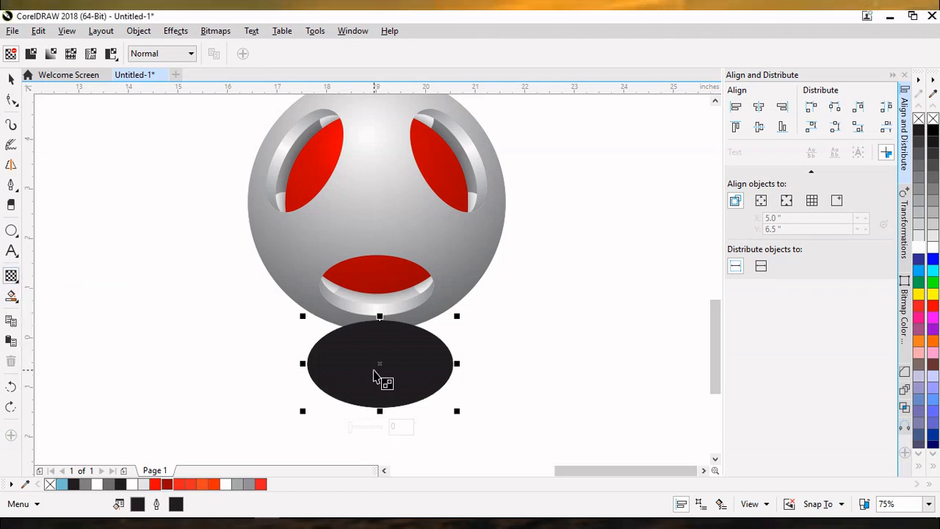
{"action": "left_click_drag", "start_coordinate": [377, 353], "coordinate": [379, 407]}
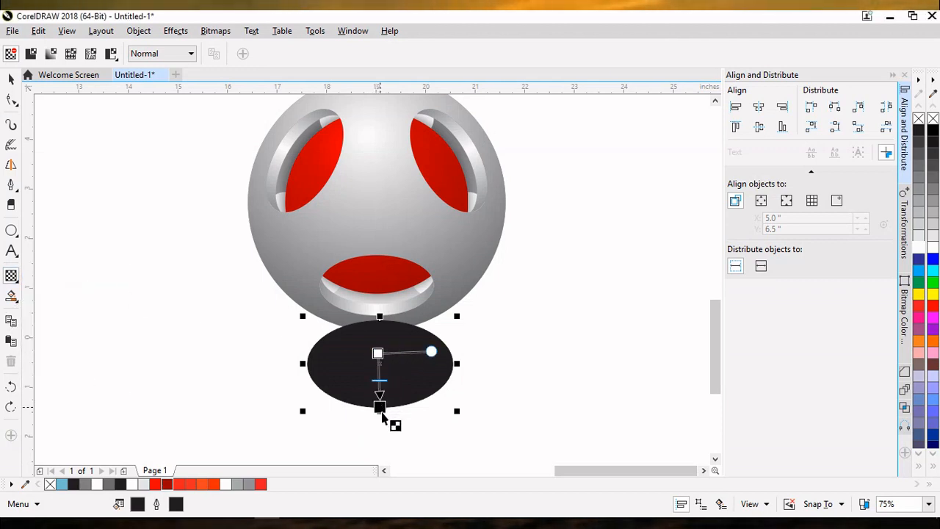
{"action": "left_click", "coordinate": [378, 353]}
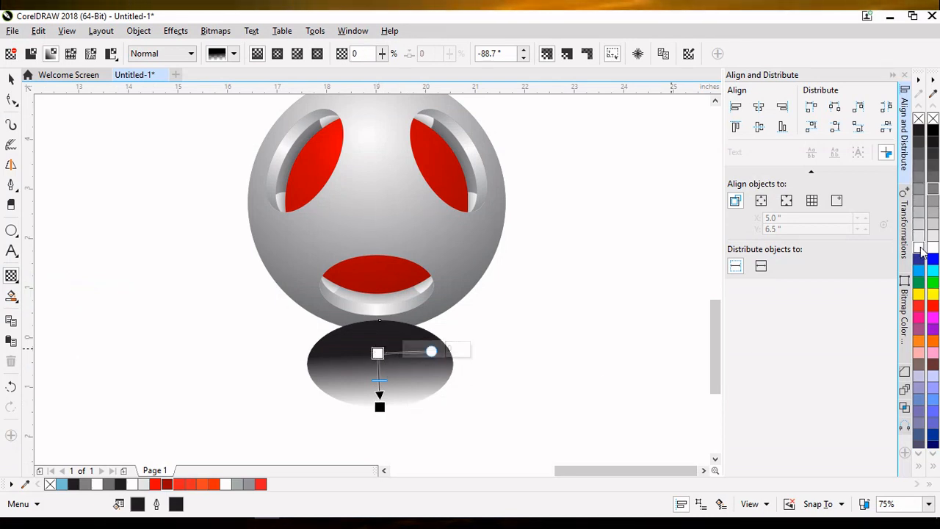
{"action": "left_click", "coordinate": [278, 55]}
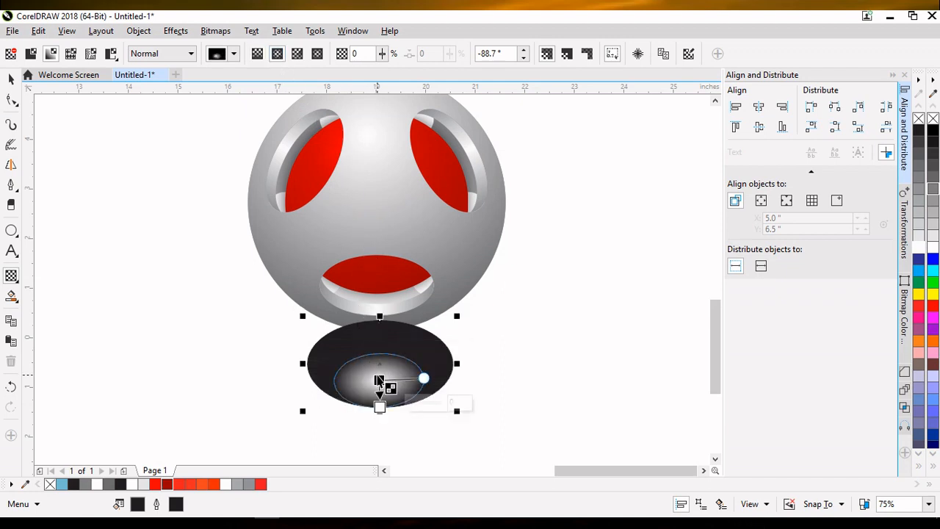
Step: Move the transparency center up, make the center node opaque and the outer node 85% transparent
{"action": "left_click_drag", "start_coordinate": [379, 380], "coordinate": [380, 356]}
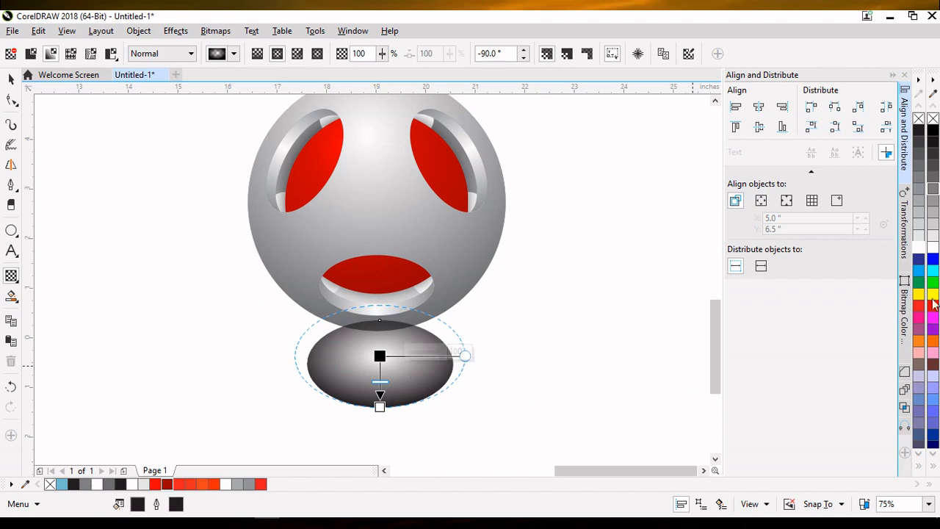
{"action": "left_click", "coordinate": [920, 250]}
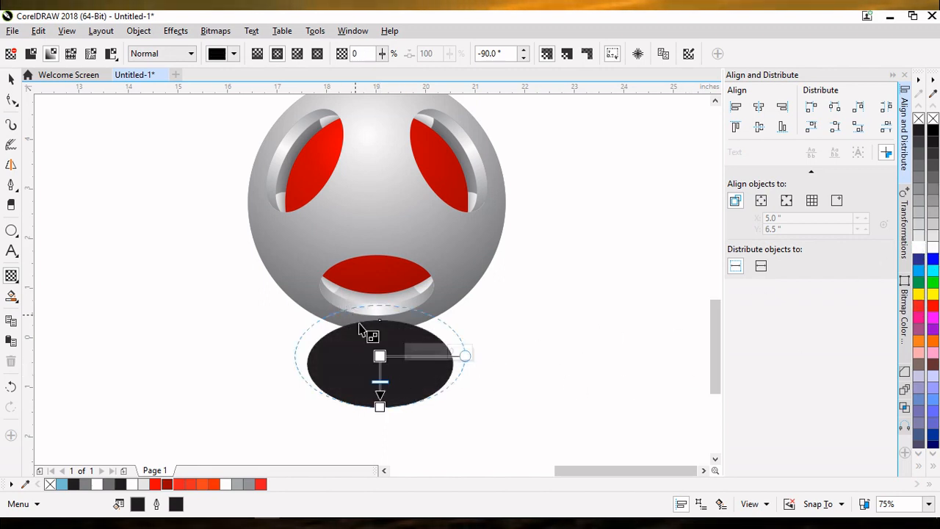
{"action": "left_click", "coordinate": [380, 407]}
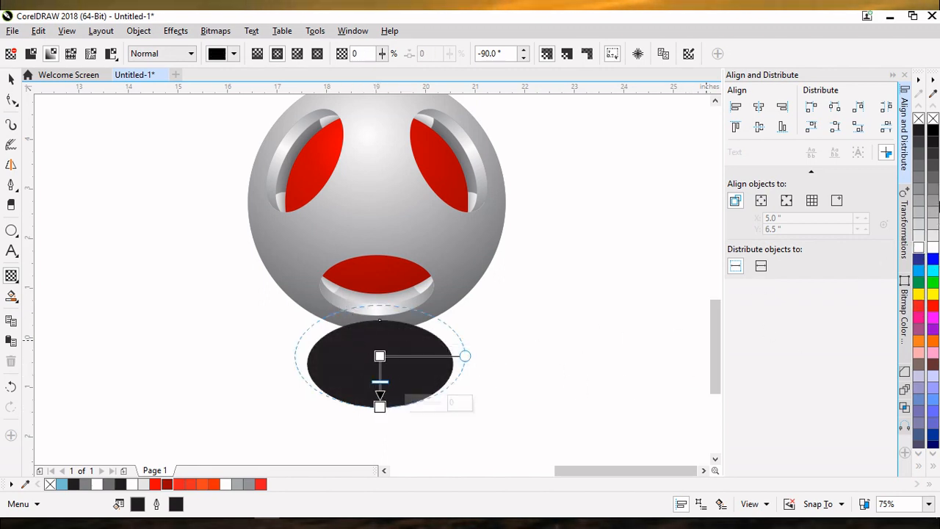
{"action": "left_click", "coordinate": [918, 134]}
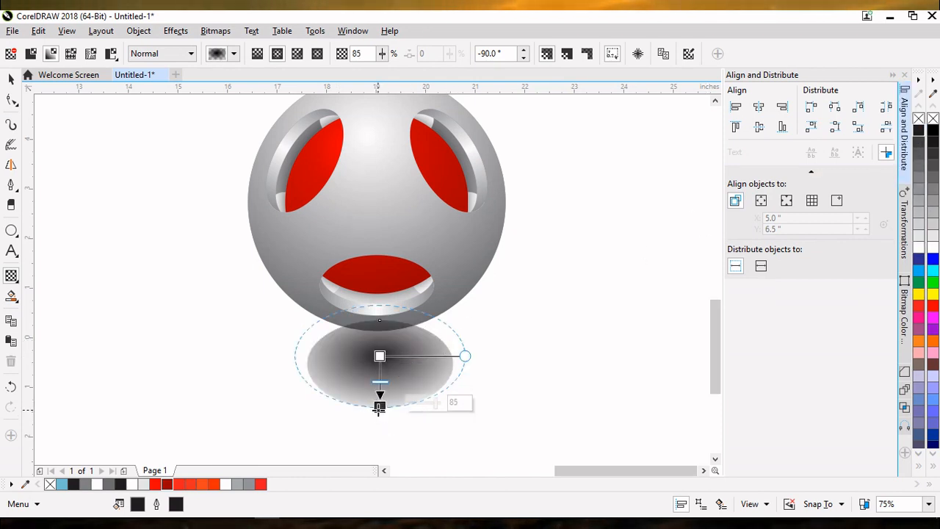
Step: Stretch the transparency's outer node downward, narrow its width, and move its midpoint toward the center
{"action": "left_click_drag", "start_coordinate": [380, 407], "coordinate": [385, 449]}
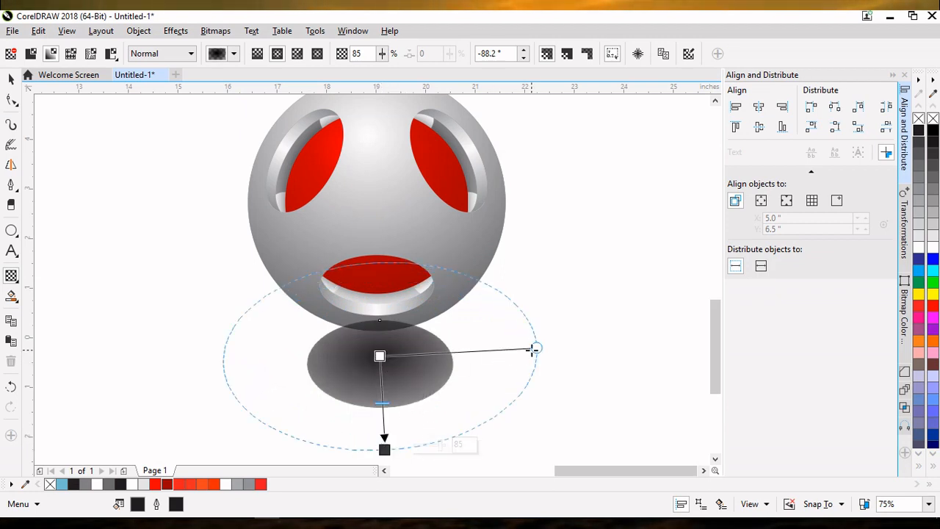
{"action": "left_click_drag", "start_coordinate": [536, 348], "coordinate": [459, 355]}
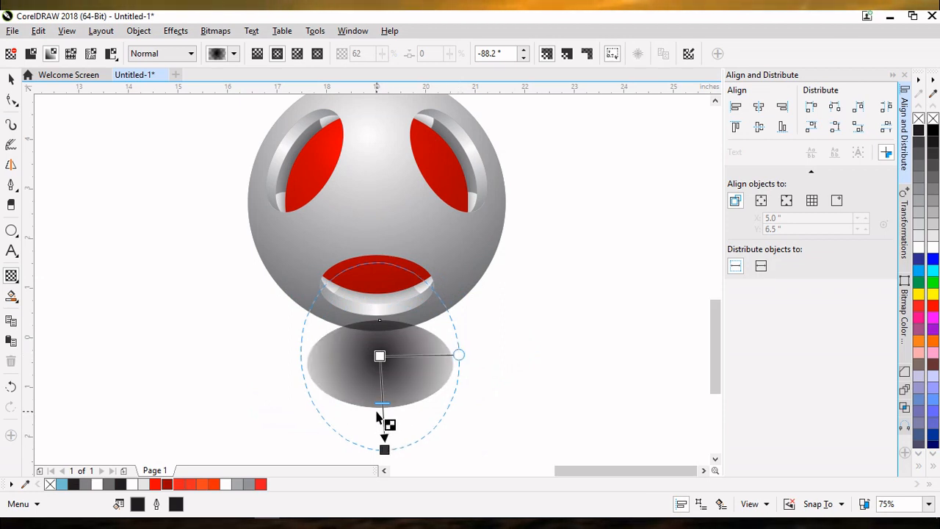
{"action": "left_click_drag", "start_coordinate": [382, 403], "coordinate": [384, 379]}
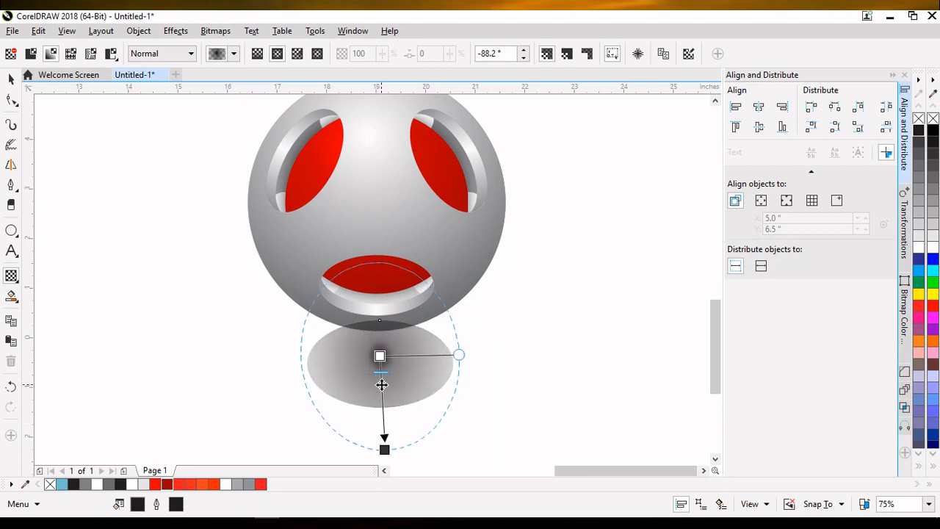
{"action": "key", "text": "space"}
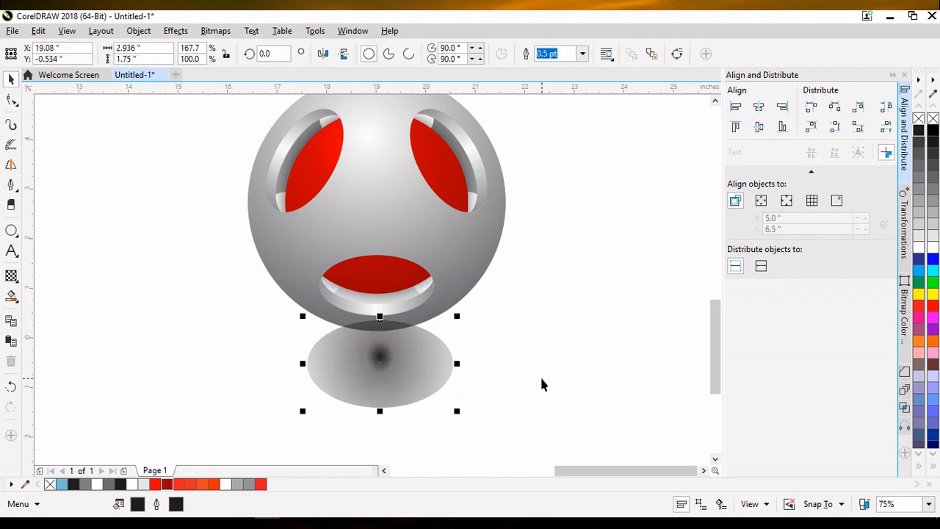
Step: Nudge the shadow ellipse slightly downward beneath the ball
{"action": "key", "text": "Down"}
{"action": "key", "text": "Down"}
{"action": "key", "text": "Down"}
{"action": "key", "text": "Down"}
{"action": "key", "text": "Down"}
{"action": "key", "text": "Down"}
{"action": "key", "text": "Down"}
{"action": "key", "text": "Down"}
{"action": "key", "text": "Down"}
{"action": "key", "text": "Down"}
{"action": "key", "text": "Down"}
{"action": "key", "text": "Down"}
{"action": "key", "text": "Down"}
{"action": "key", "text": "Down"}
{"action": "key", "text": "Down"}
{"action": "key", "text": "Down"}
{"action": "key", "text": "Down"}
{"action": "key", "text": "Down"}
{"action": "key", "text": "Down"}
{"action": "key", "text": "Down"}
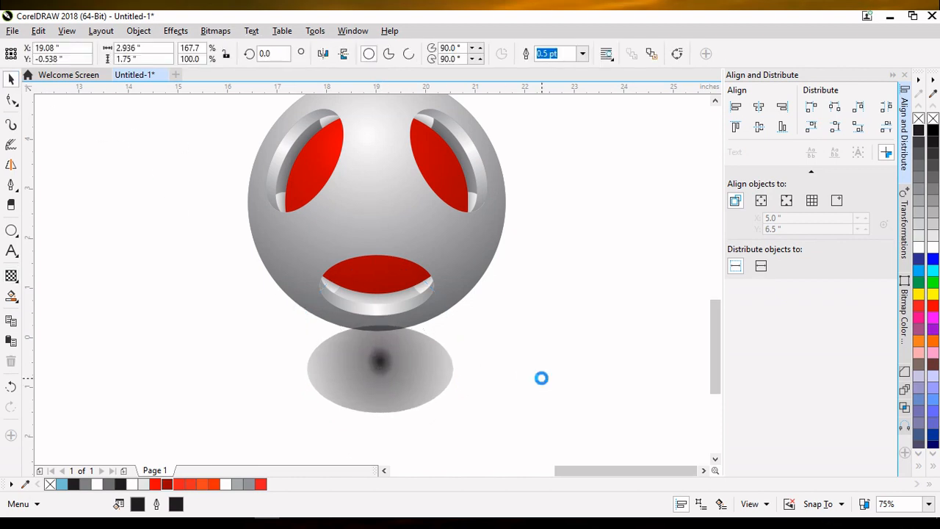
{"action": "key", "text": "Down"}
{"action": "key", "text": "Down"}
{"action": "key", "text": "Down"}
{"action": "key", "text": "Down"}
{"action": "key", "text": "Down"}
{"action": "key", "text": "Down"}
{"action": "key", "text": "Down"}
{"action": "key", "text": "Down"}
{"action": "key", "text": "Down"}
{"action": "key", "text": "Down"}
{"action": "key", "text": "Down"}
{"action": "key", "text": "Down"}
{"action": "key", "text": "Down"}
{"action": "key", "text": "Down"}
{"action": "key", "text": "Down"}
{"action": "key", "text": "Down"}
{"action": "key", "text": "Down"}
{"action": "key", "text": "Down"}
{"action": "key", "text": "Up"}
{"action": "key", "text": "Up"}
{"action": "key", "text": "Up"}
{"action": "key", "text": "Up"}
{"action": "key", "text": "Up"}
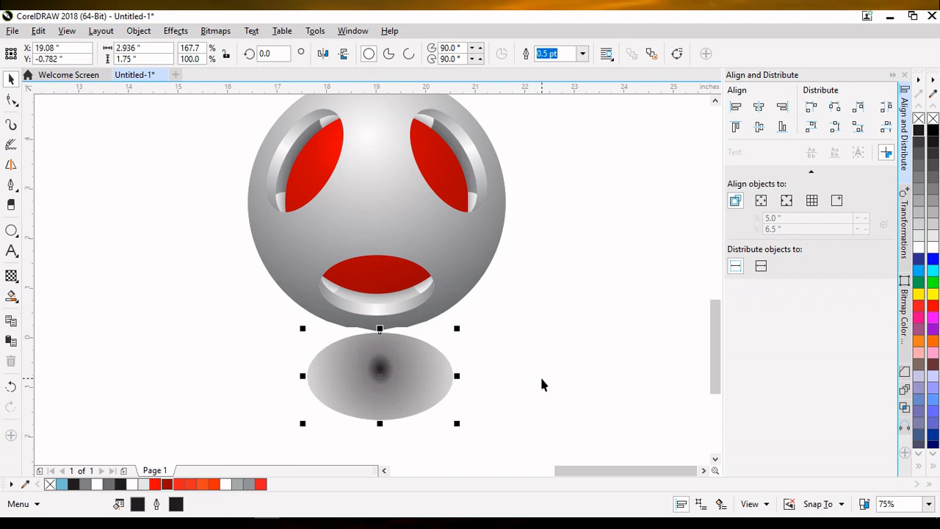
Step: Nudge the shadow ellipse upward and slightly left so its top tucks under the ball's base
{"action": "key", "text": "Up"}
{"action": "key", "text": "Up"}
{"action": "key", "text": "Up"}
{"action": "key", "text": "Up"}
{"action": "key", "text": "Up"}
{"action": "key", "text": "Up"}
{"action": "key", "text": "Up"}
{"action": "key", "text": "Up"}
{"action": "key", "text": "Up"}
{"action": "key", "text": "Up"}
{"action": "key", "text": "Up"}
{"action": "key", "text": "Up"}
{"action": "key", "text": "Up"}
{"action": "key", "text": "Up"}
{"action": "key", "text": "Up"}
{"action": "key", "text": "Up"}
{"action": "key", "text": "Up"}
{"action": "key", "text": "Up"}
{"action": "key", "text": "Up"}
{"action": "key", "text": "Up"}
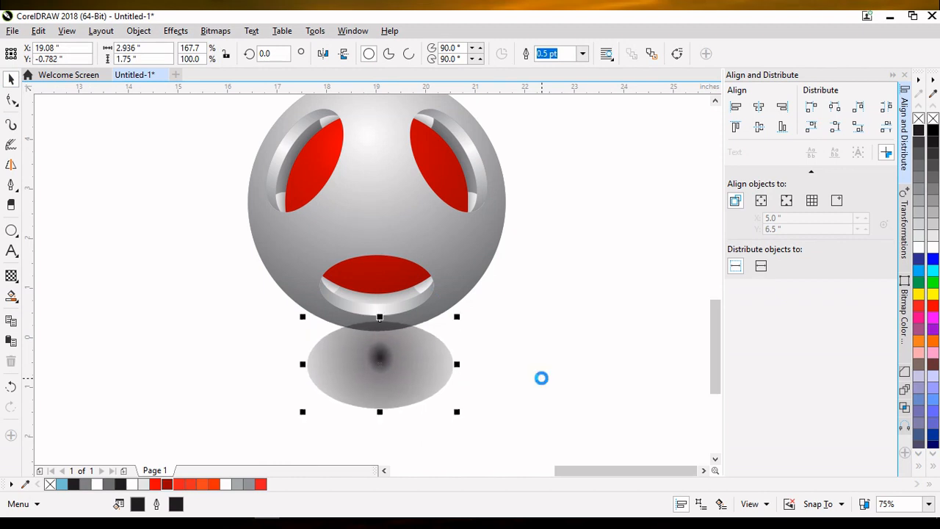
{"action": "key", "text": "Up"}
{"action": "key", "text": "Up"}
{"action": "key", "text": "Up"}
{"action": "key", "text": "Up"}
{"action": "key", "text": "Up"}
{"action": "key", "text": "Up"}
{"action": "key", "text": "Up"}
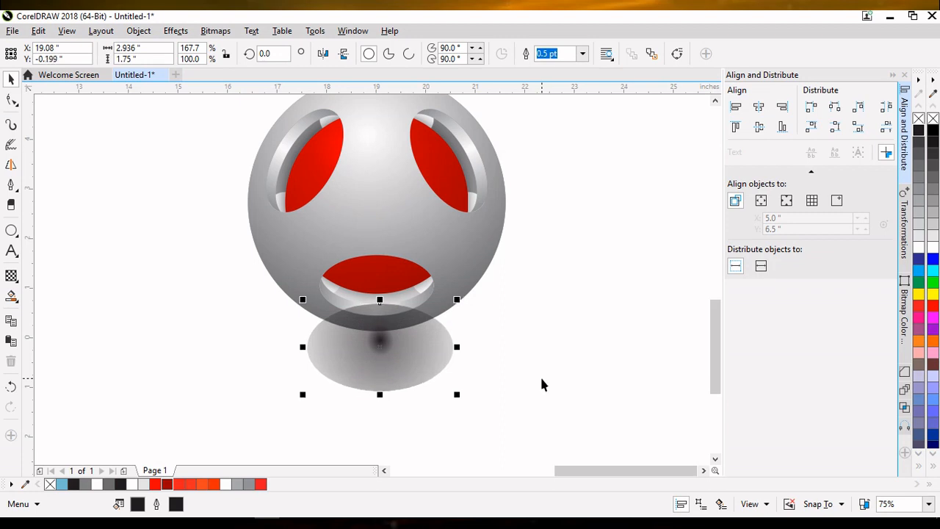
{"action": "key", "text": "Left"}
{"action": "key", "text": "Left"}
{"action": "key", "text": "Left"}
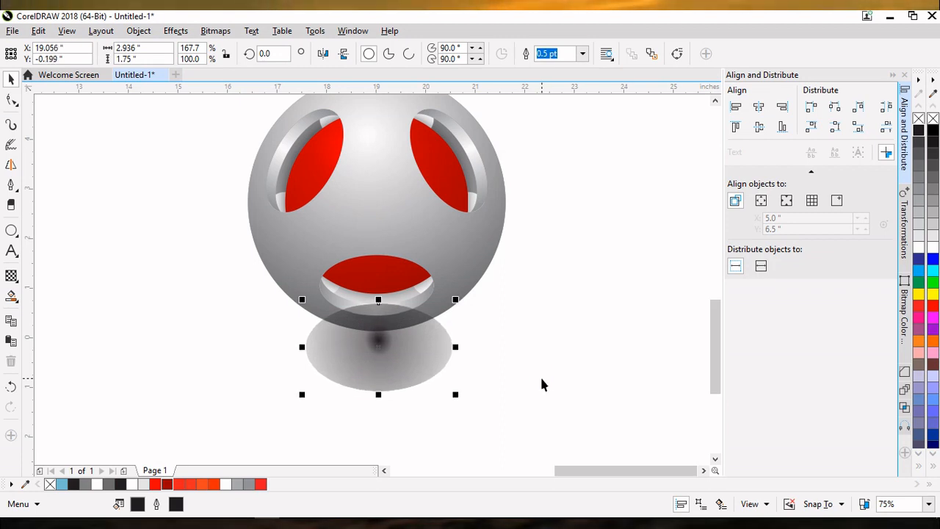
{"action": "left_click", "coordinate": [579, 259]}
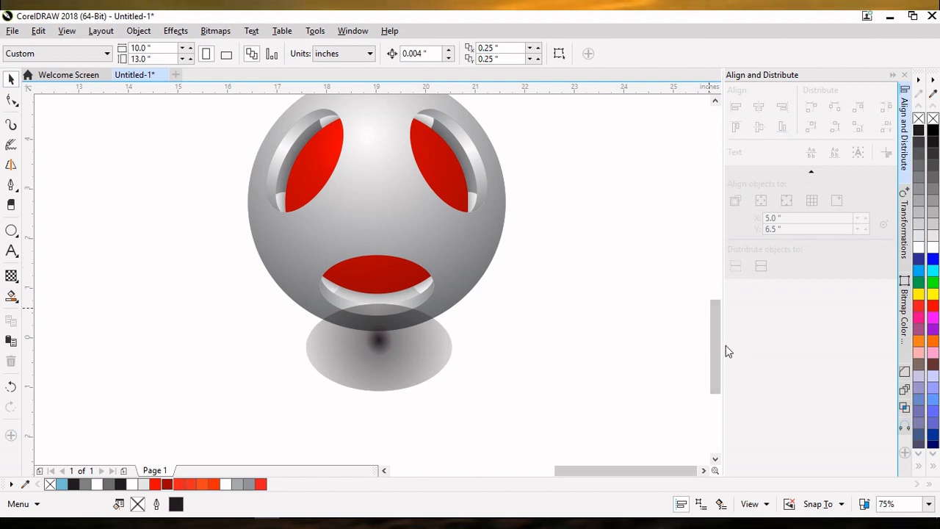
Step: Select the ball together with its shadow and group them into one object
{"action": "left_click_drag", "start_coordinate": [716, 347], "coordinate": [711, 326]}
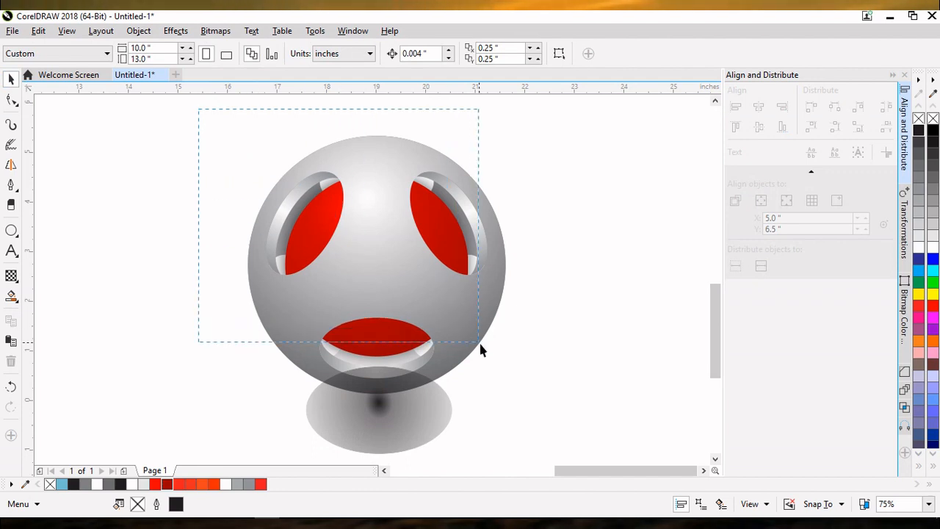
{"action": "left_click_drag", "start_coordinate": [541, 453], "coordinate": [563, 427]}
{"action": "key", "text": "ctrl+g"}
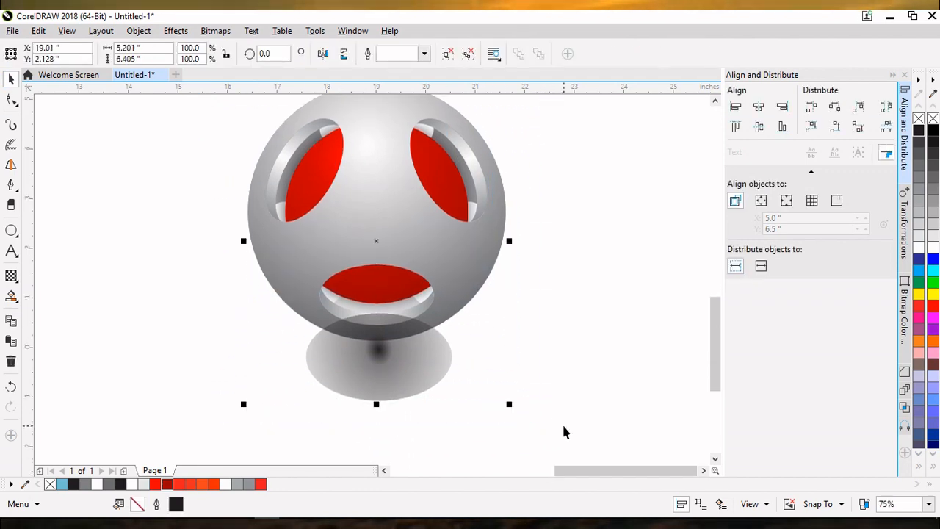
{"action": "left_click", "coordinate": [562, 387]}
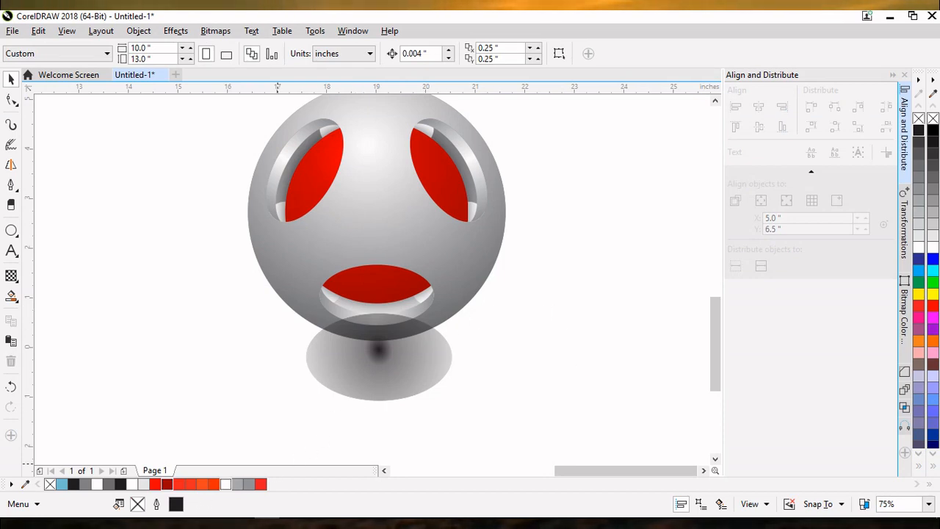